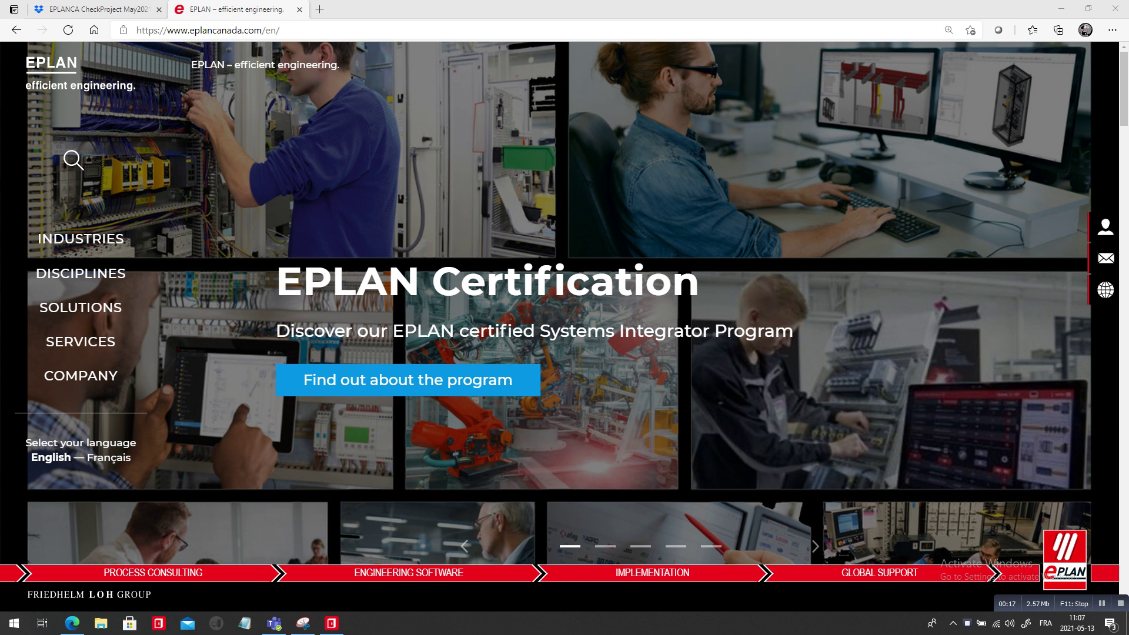
- Switch to EPLAN Pro Panel, then close and reopen the Terminal strips navigator for the project
key(alt+Tab)
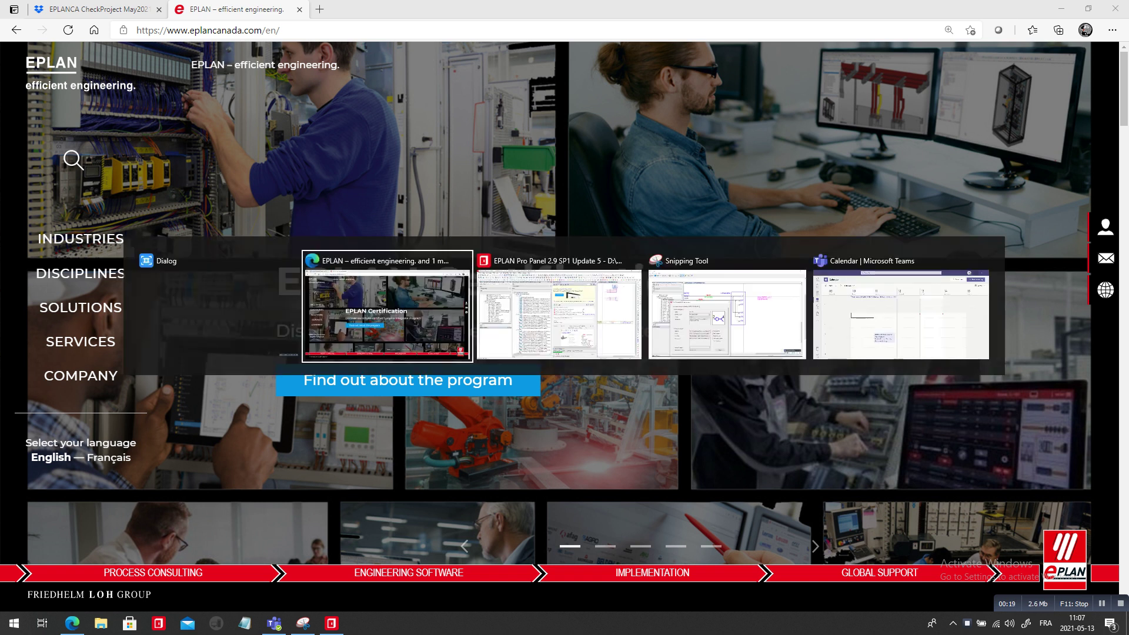
key(alt+Tab)
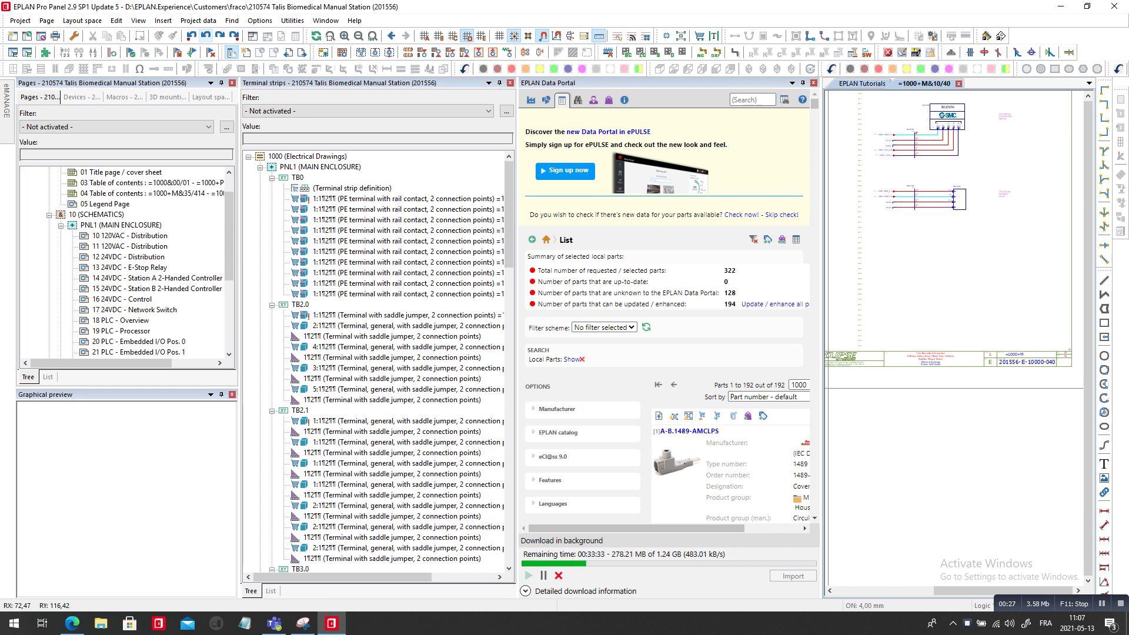
click(510, 83)
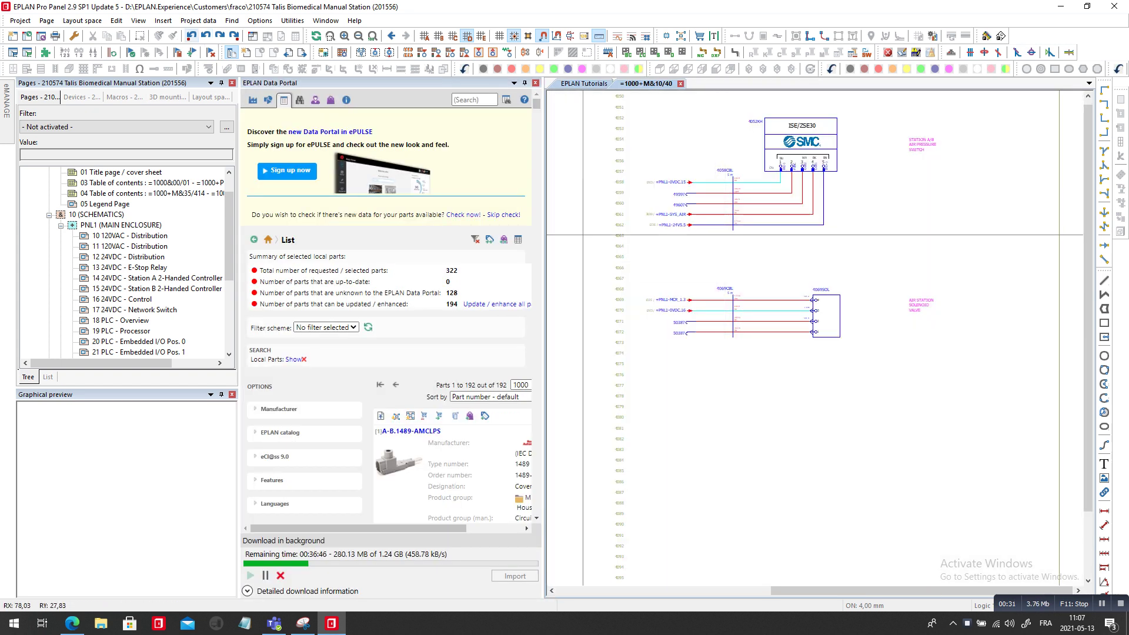
click(198, 20)
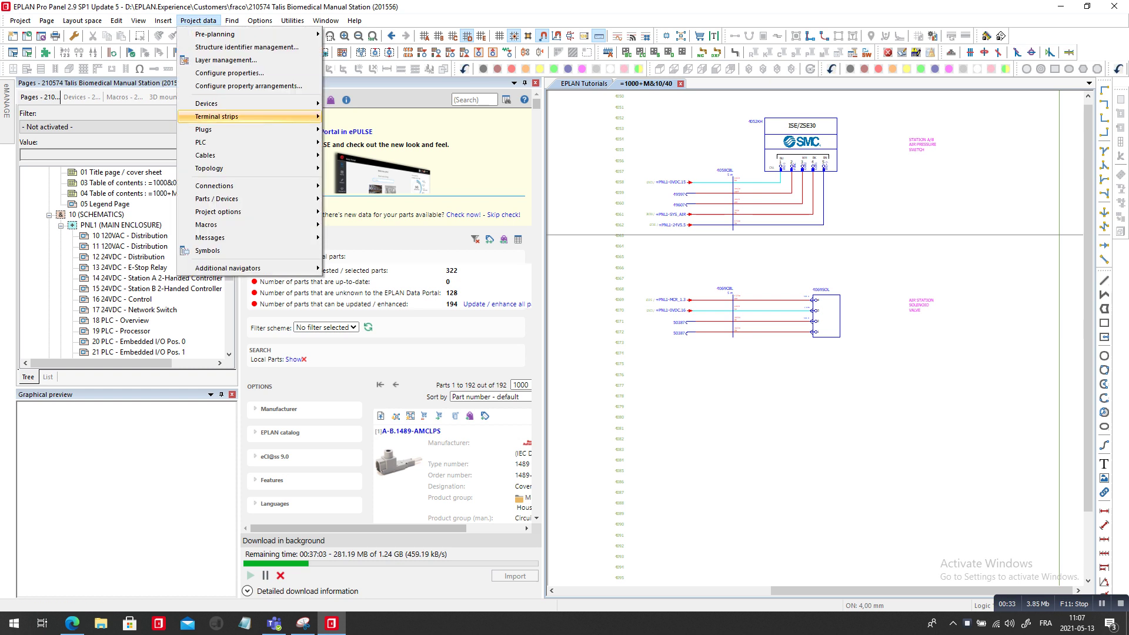
mouse_move(250, 116)
click(351, 116)
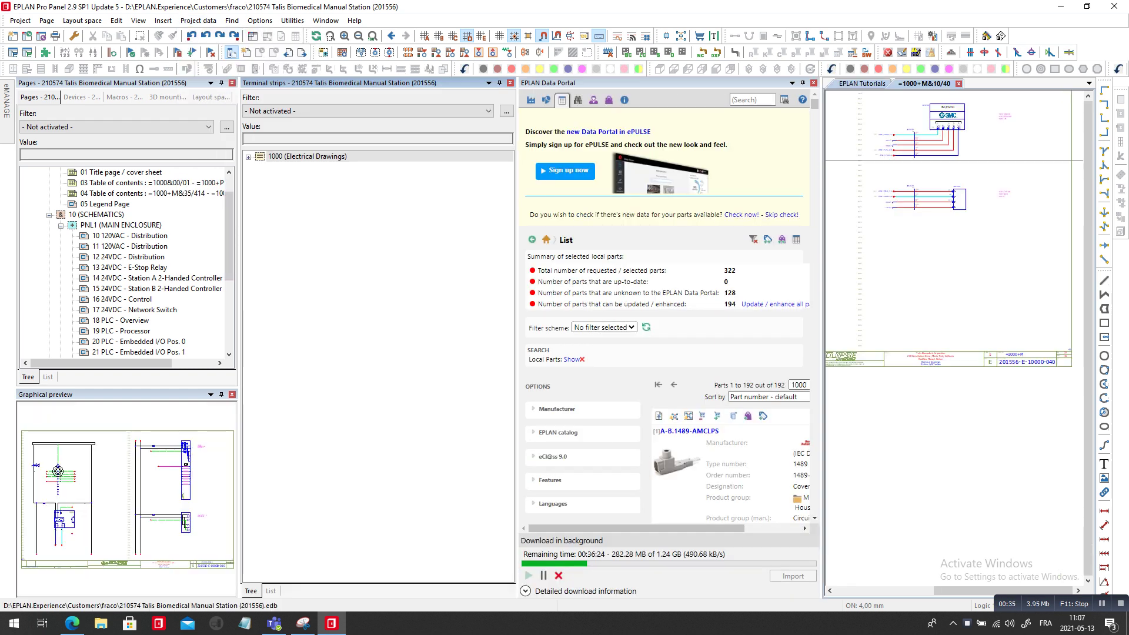
- Expand 1000 (Electrical Drawings) down to PNL1 (MAIN ENCLOSURE), list the terminals of TB0 and TB2.0, and collapse TB2.0 again
double_click(307, 156)
double_click(319, 166)
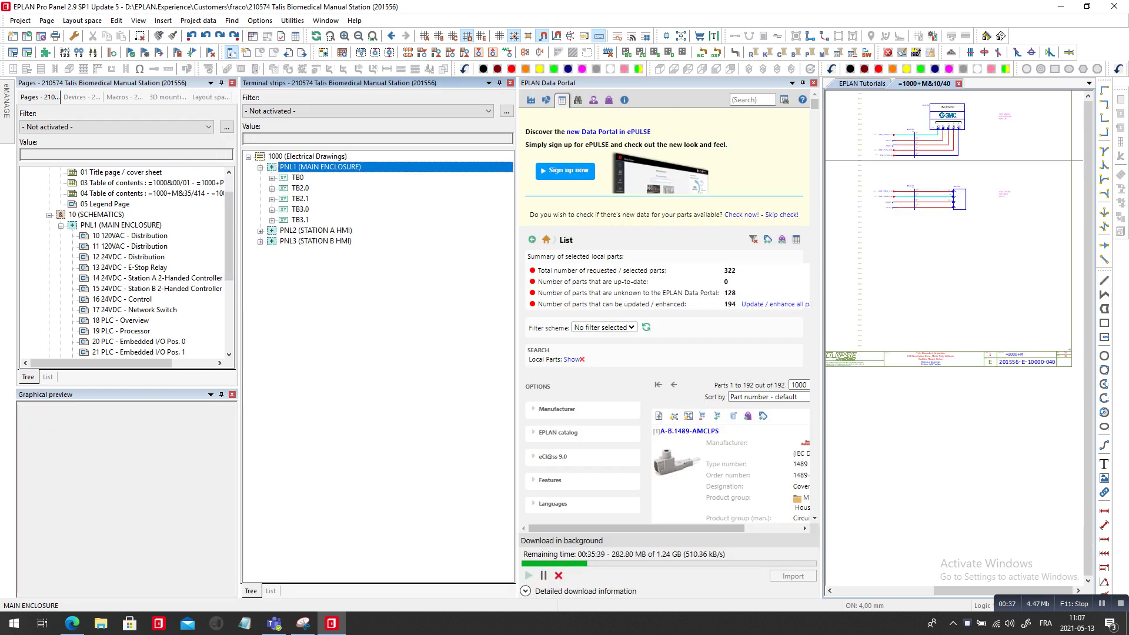
double_click(300, 188)
key(Up)
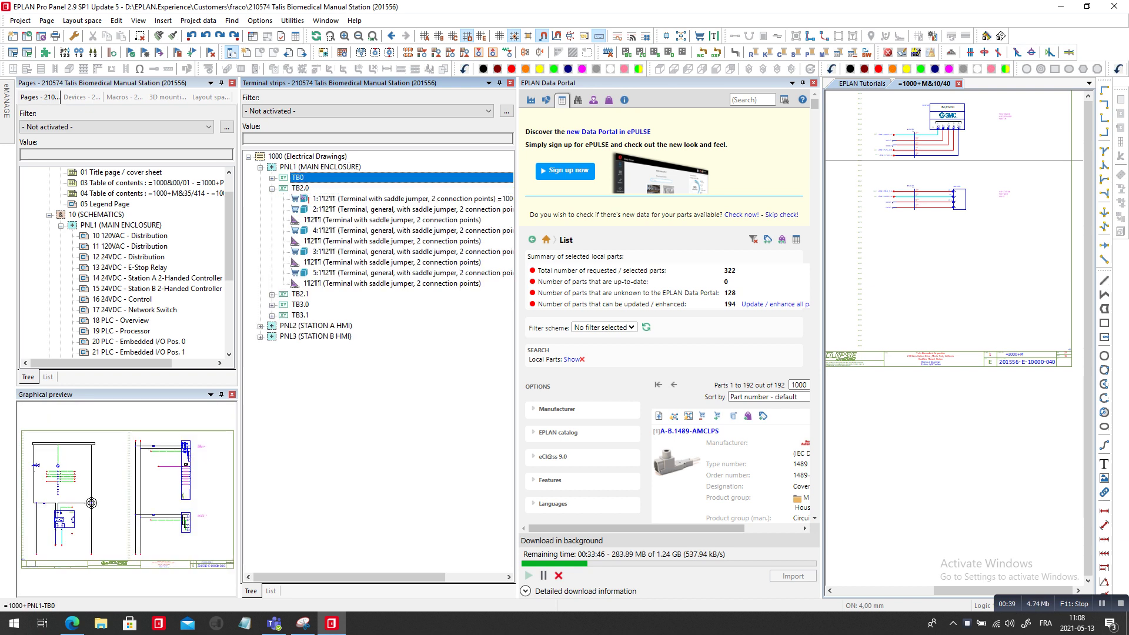
key(Right)
click(299, 303)
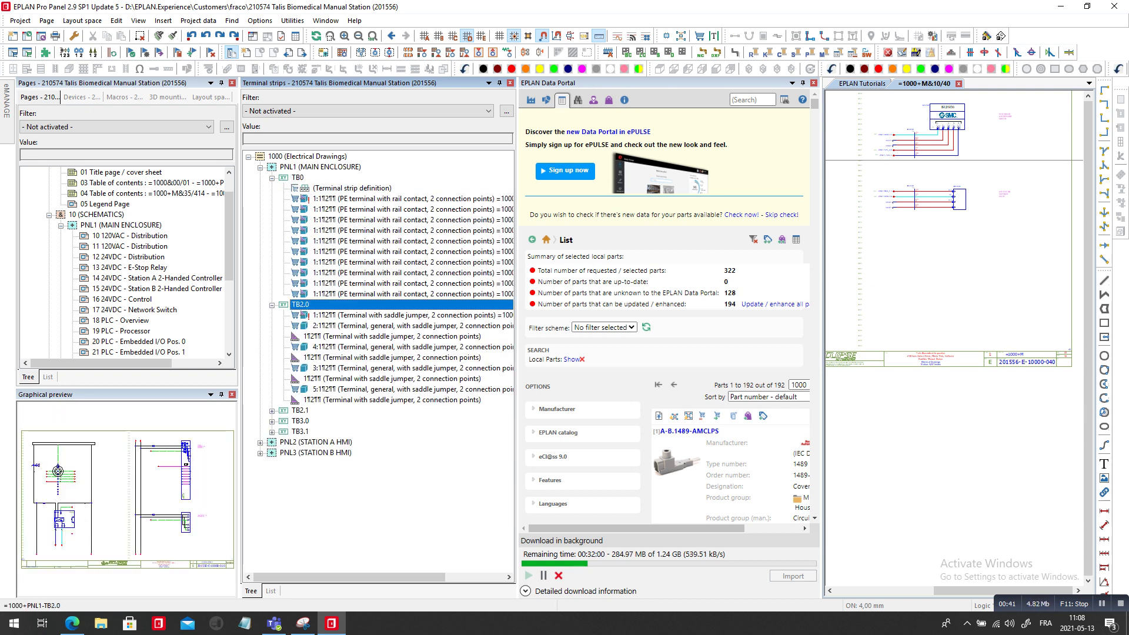
key(Left)
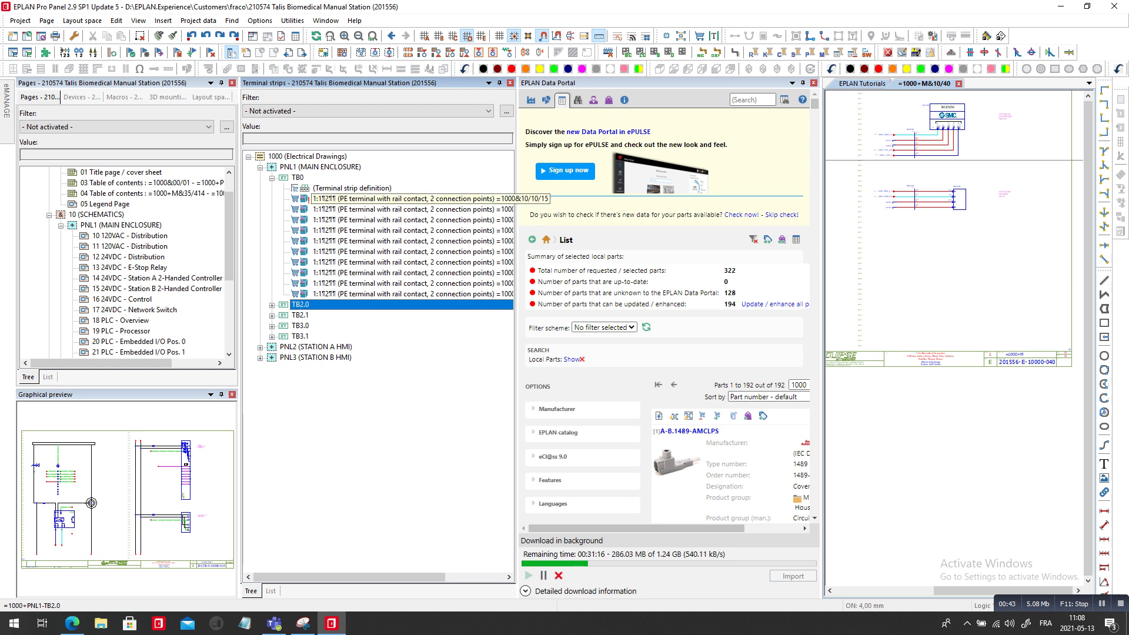
- Open terminal strip PNL1-TB0 for editing, inspect accessories PXC.3030417 and PXC.3022276 at its end, and close the editor
right_click(315, 178)
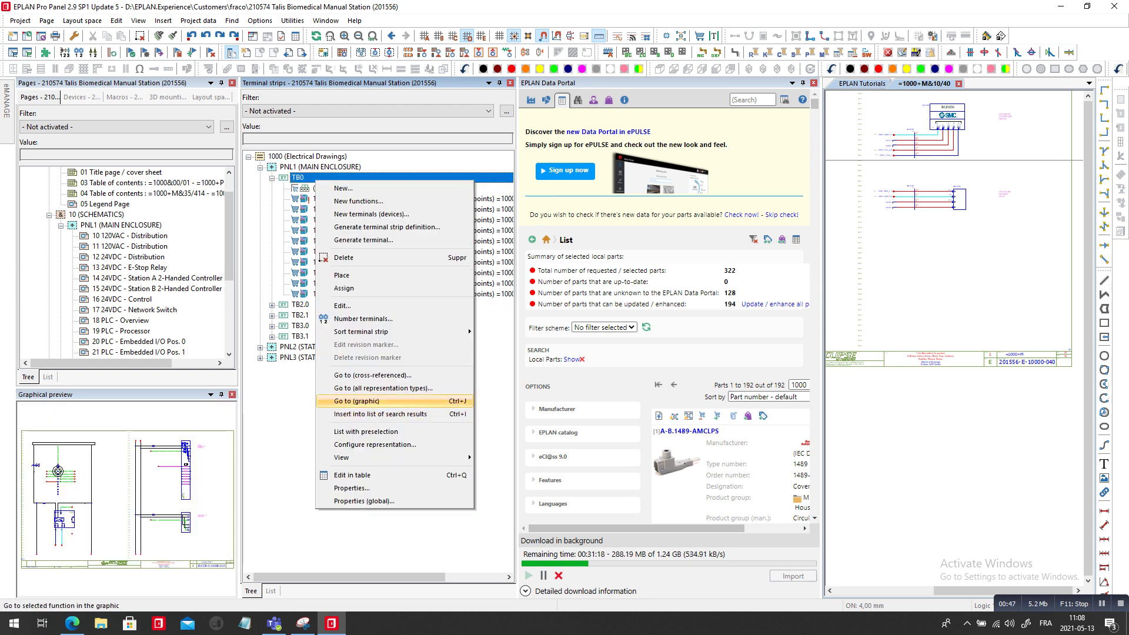
key(Return)
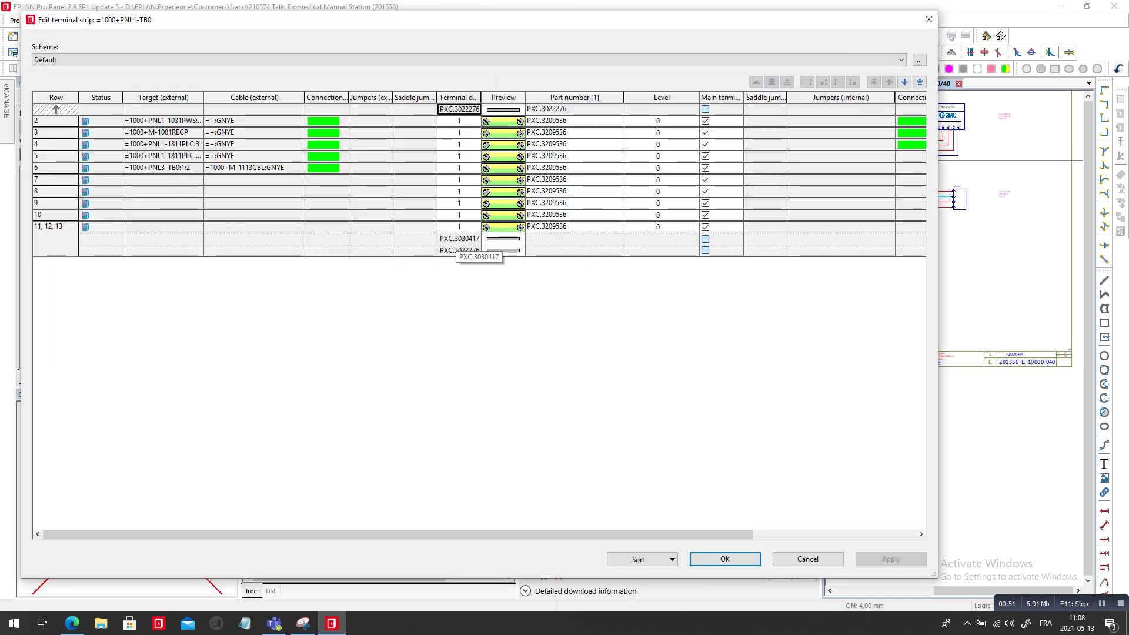
click(459, 239)
click(459, 250)
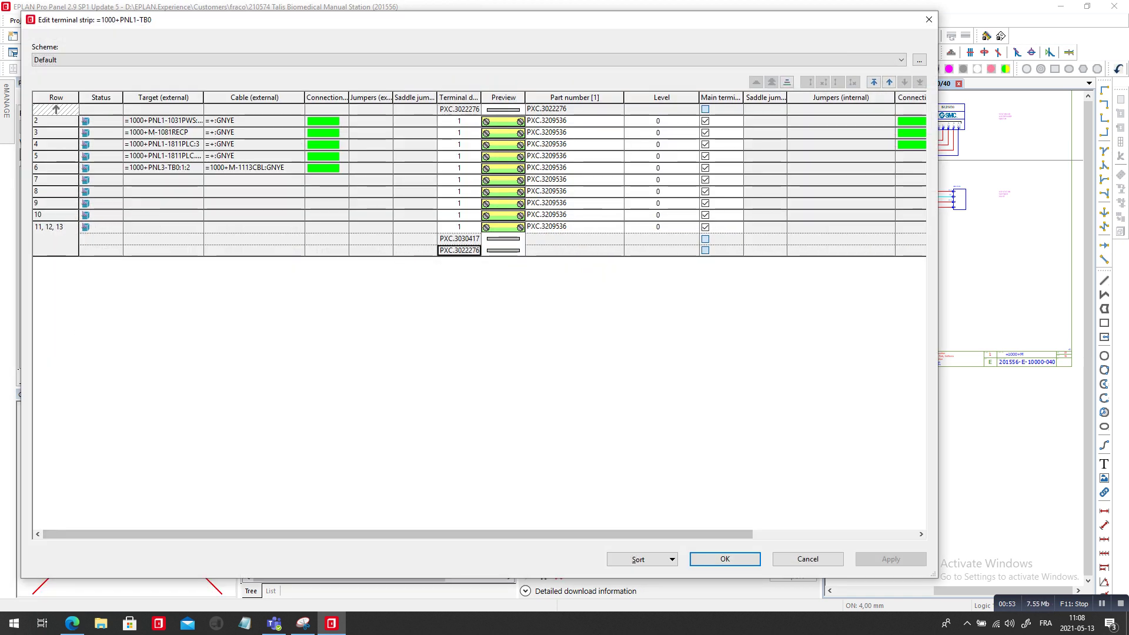
key(Return)
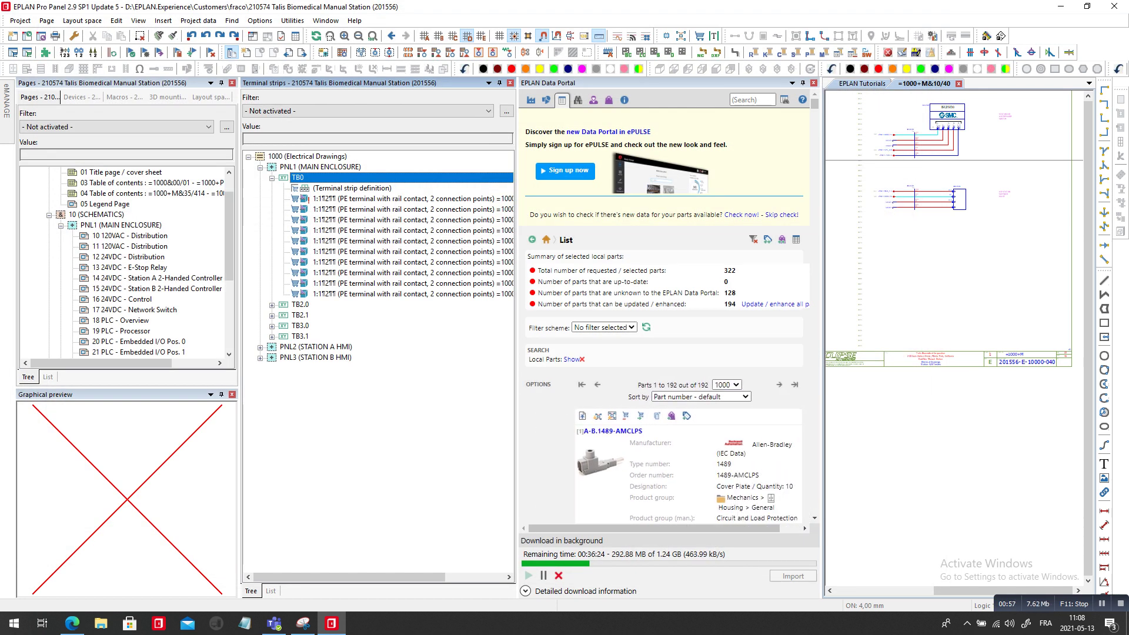
- Expand TB0 under PNL2 (STATION A HMI), preview its terminal strip part placement, and collapse PNL2
double_click(315, 347)
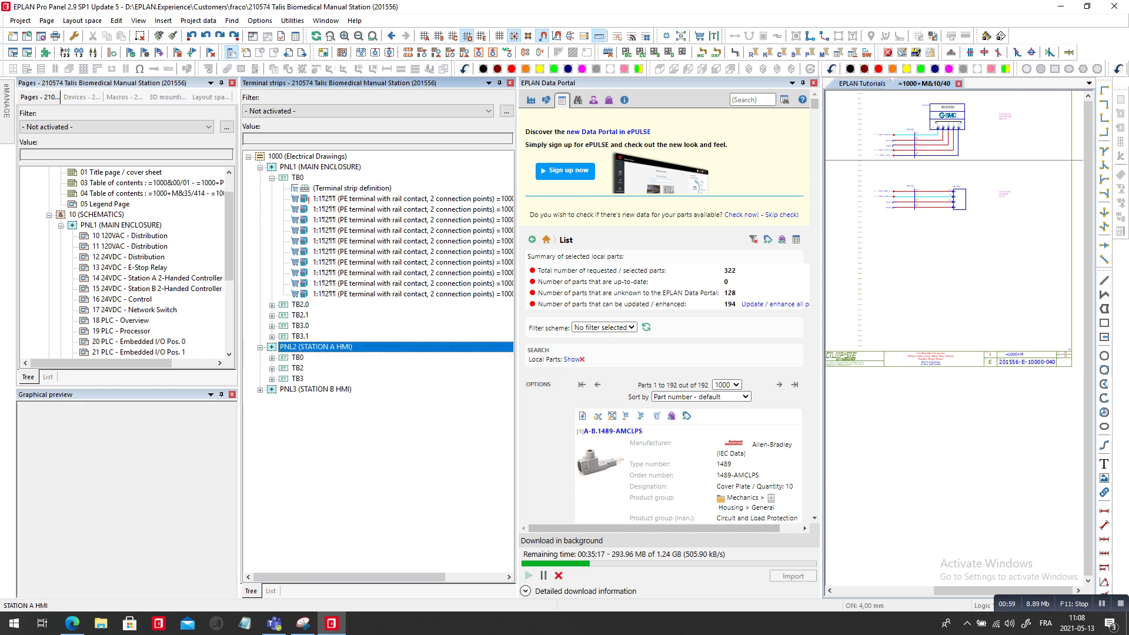
double_click(297, 358)
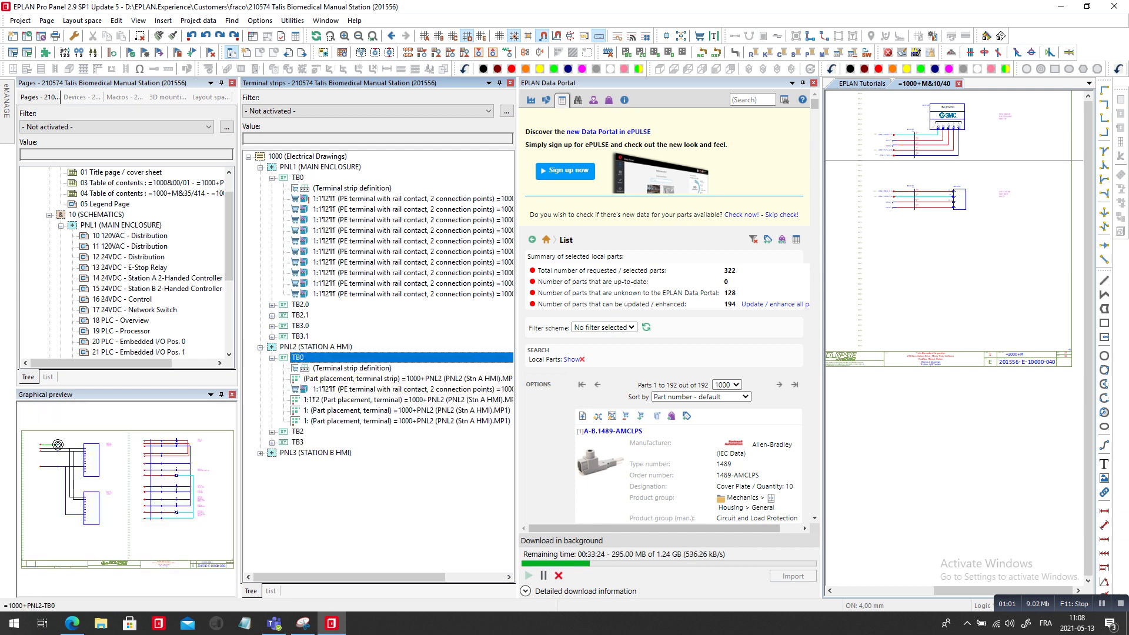
click(352, 379)
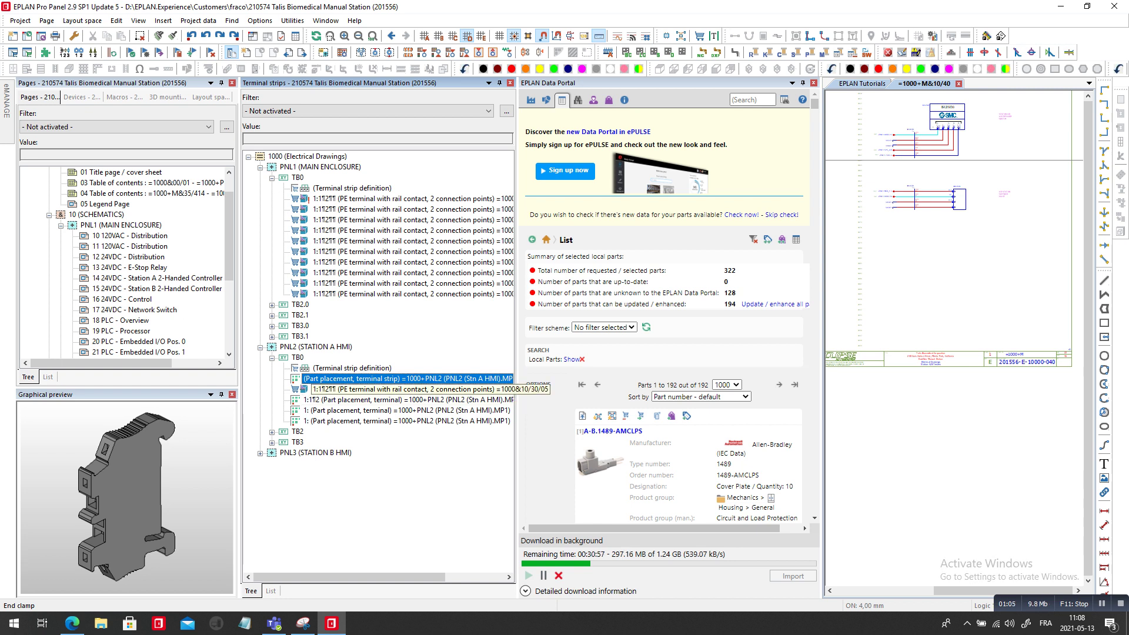
click(260, 346)
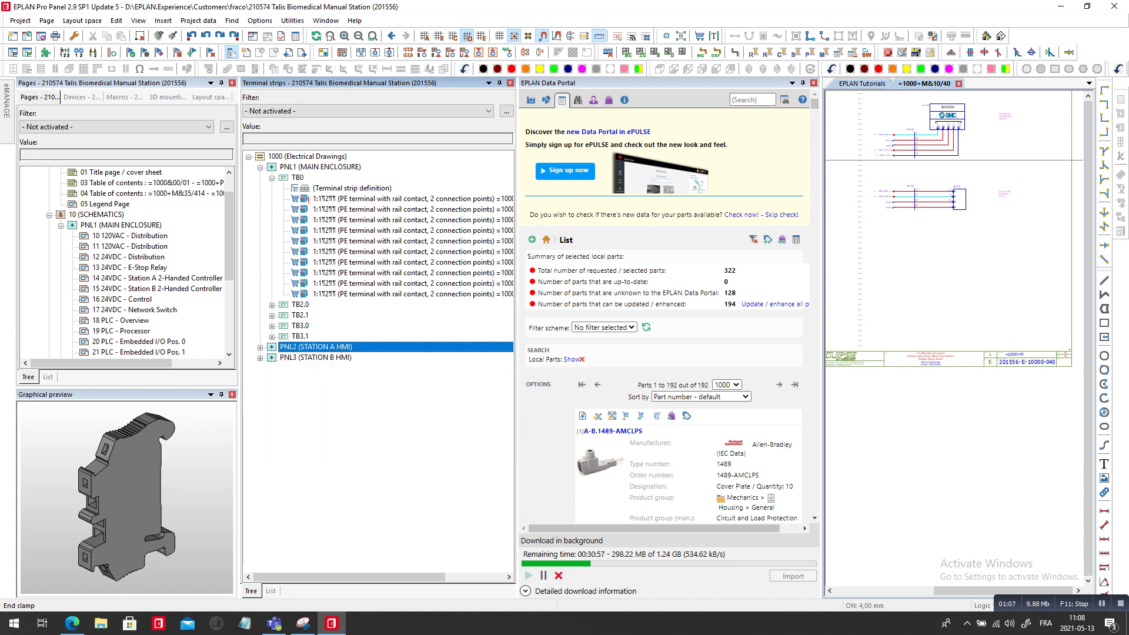
- Expand TB2.0 under PNL1 and compare its first terminals with the separate saddle jumper entry below terminal 2
click(272, 305)
click(353, 315)
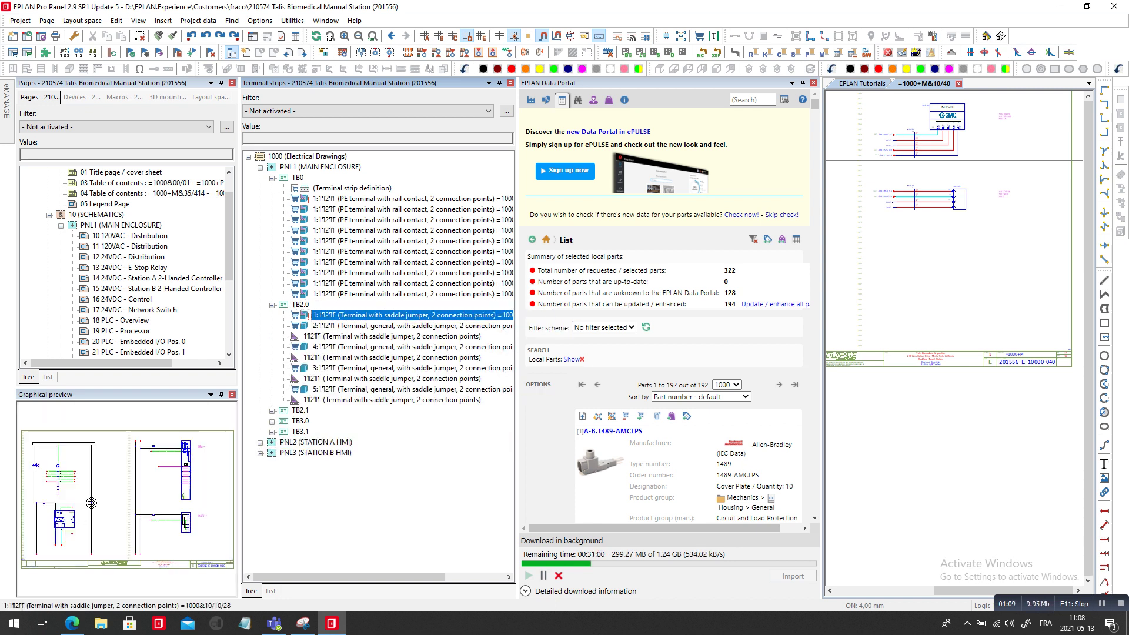
click(412, 325)
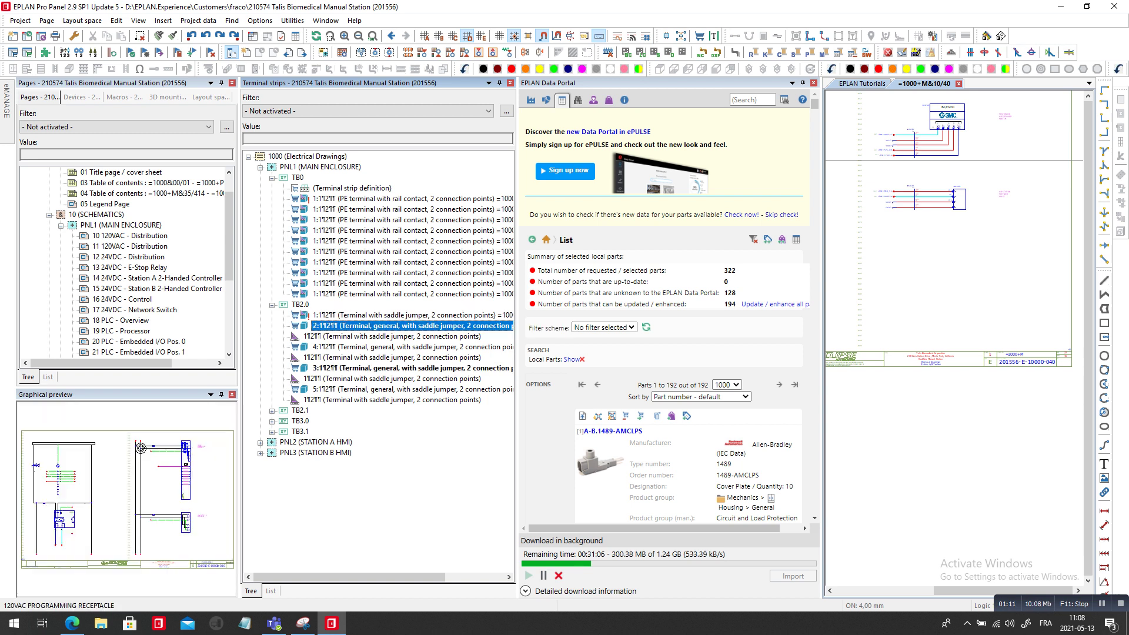
click(317, 336)
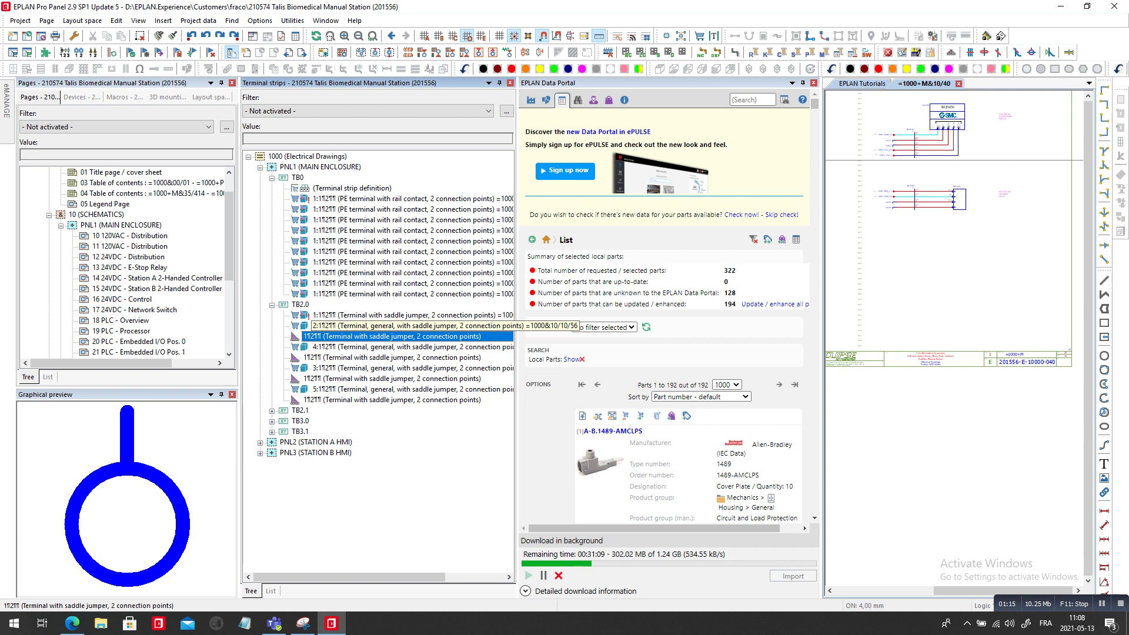
- Run device selection on terminal 2 of TB2.0 with part PXC.3209510 and accept its properties
click(412, 326)
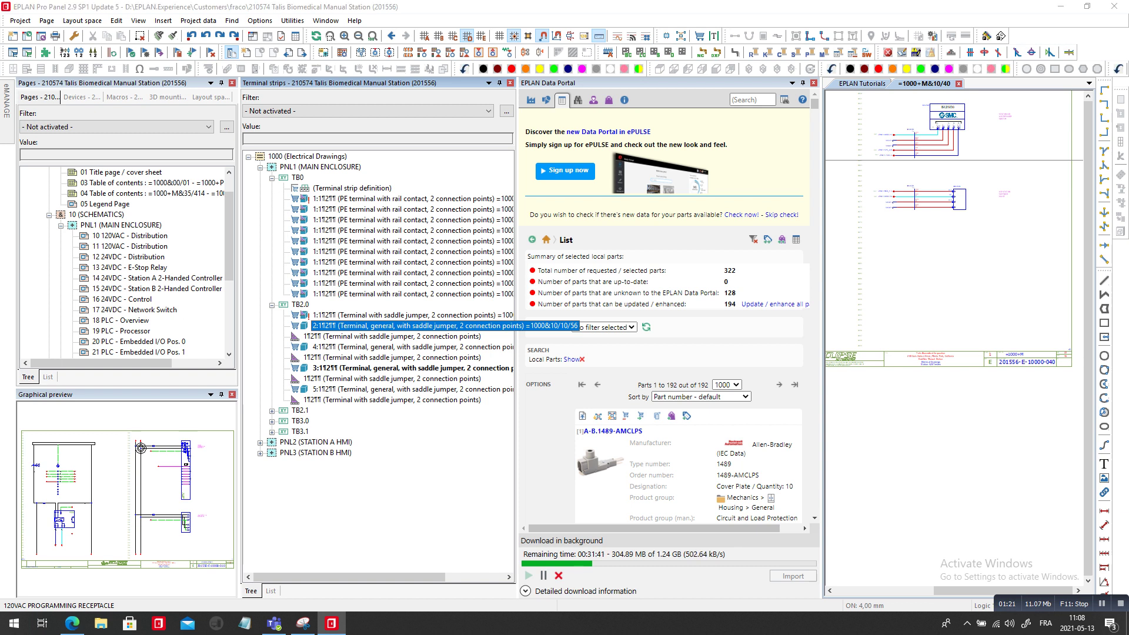
key(ctrl+d)
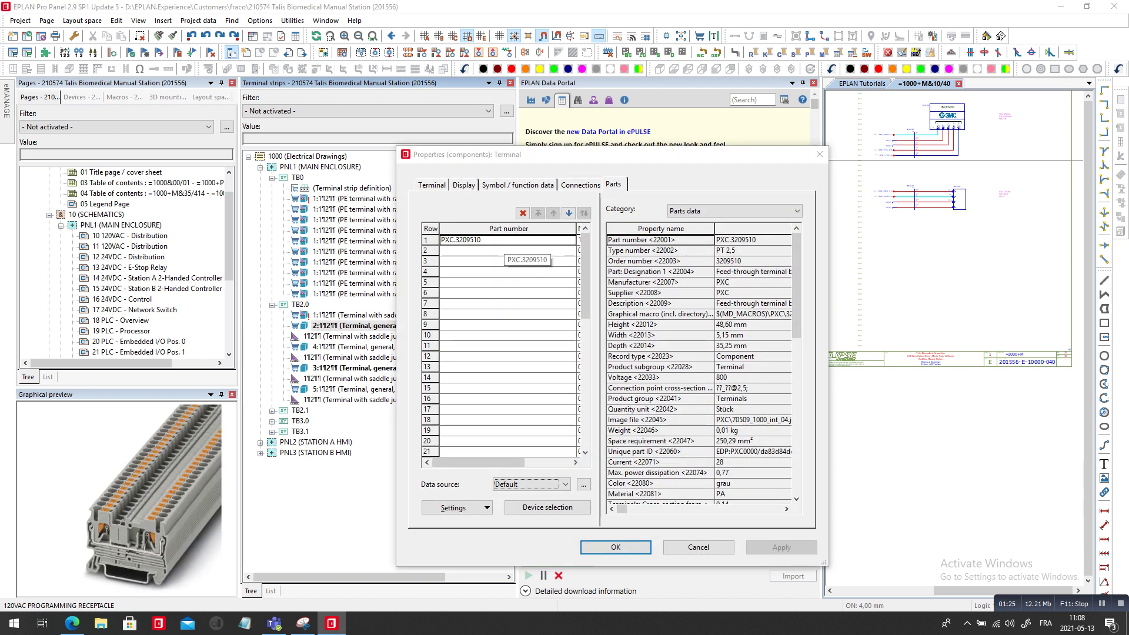
click(548, 506)
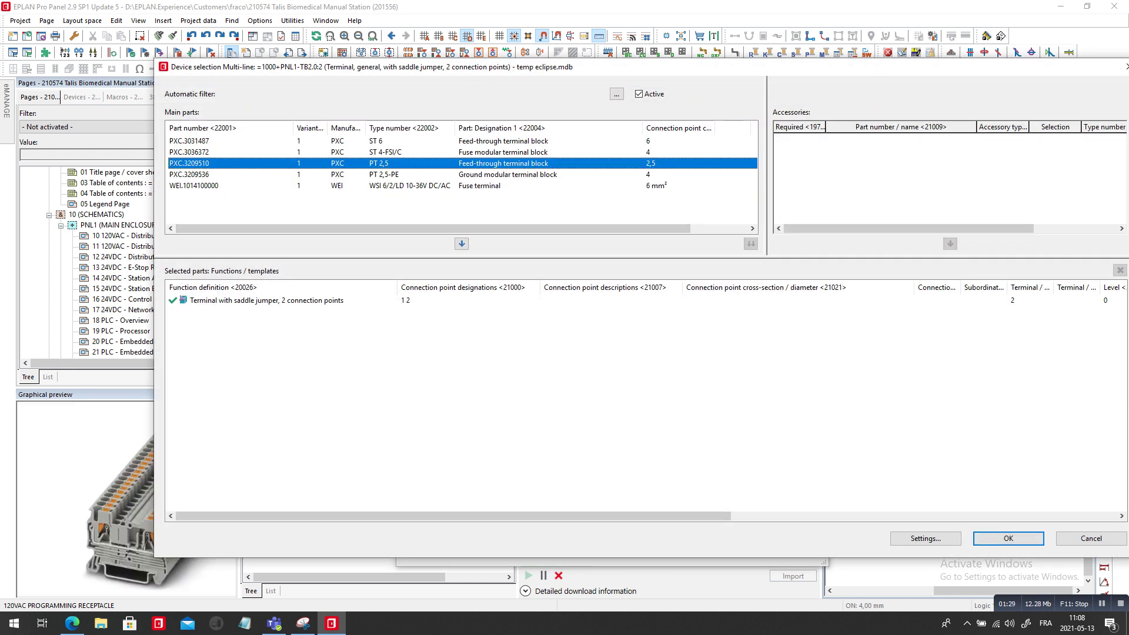
click(1008, 538)
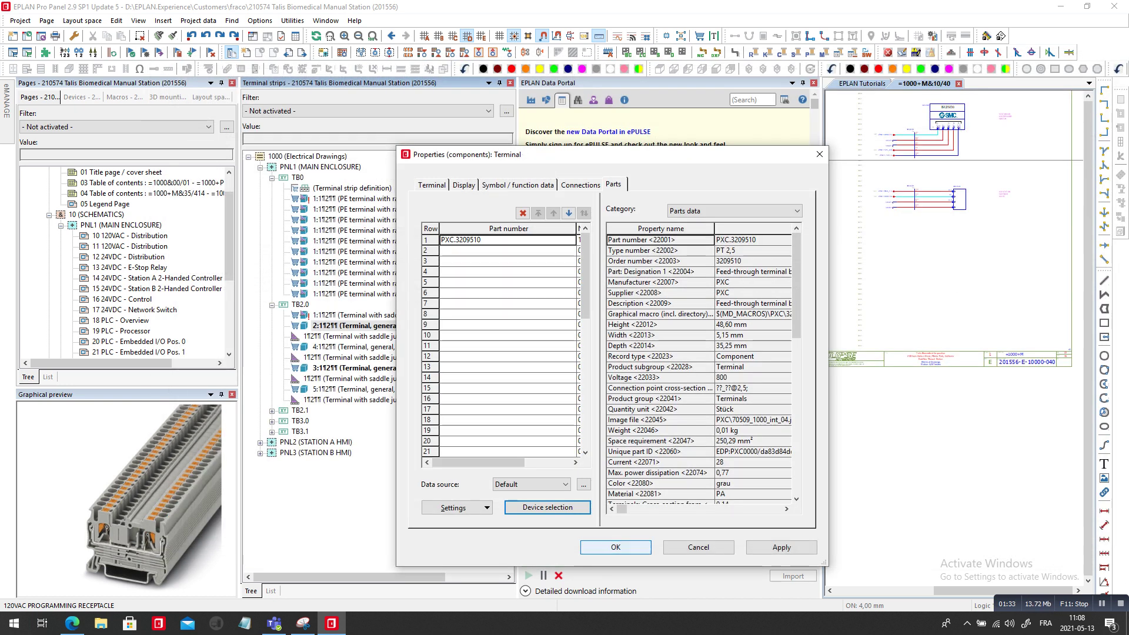
click(615, 547)
key(Return)
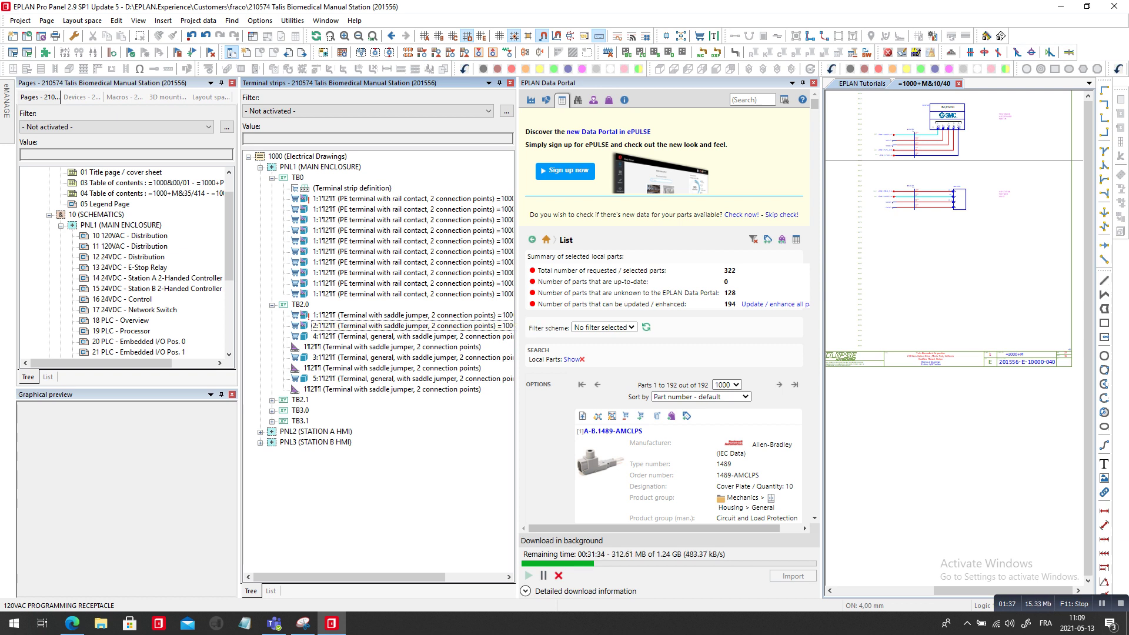
- Filter the Terminal strips navigator with the Main terminals scheme
click(299, 304)
click(367, 110)
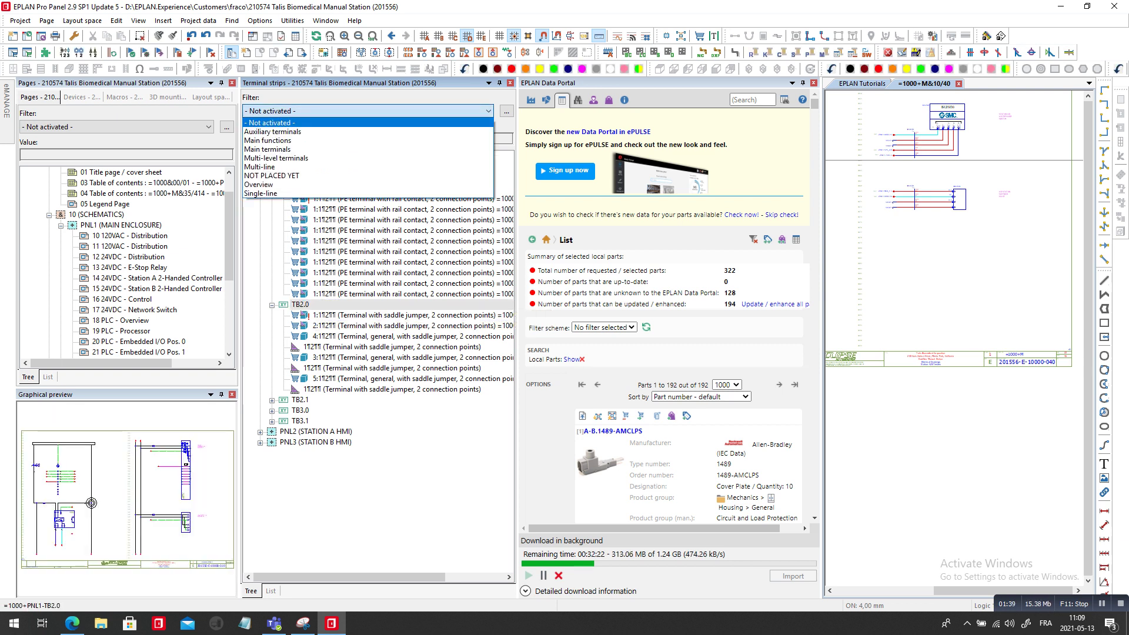
click(268, 149)
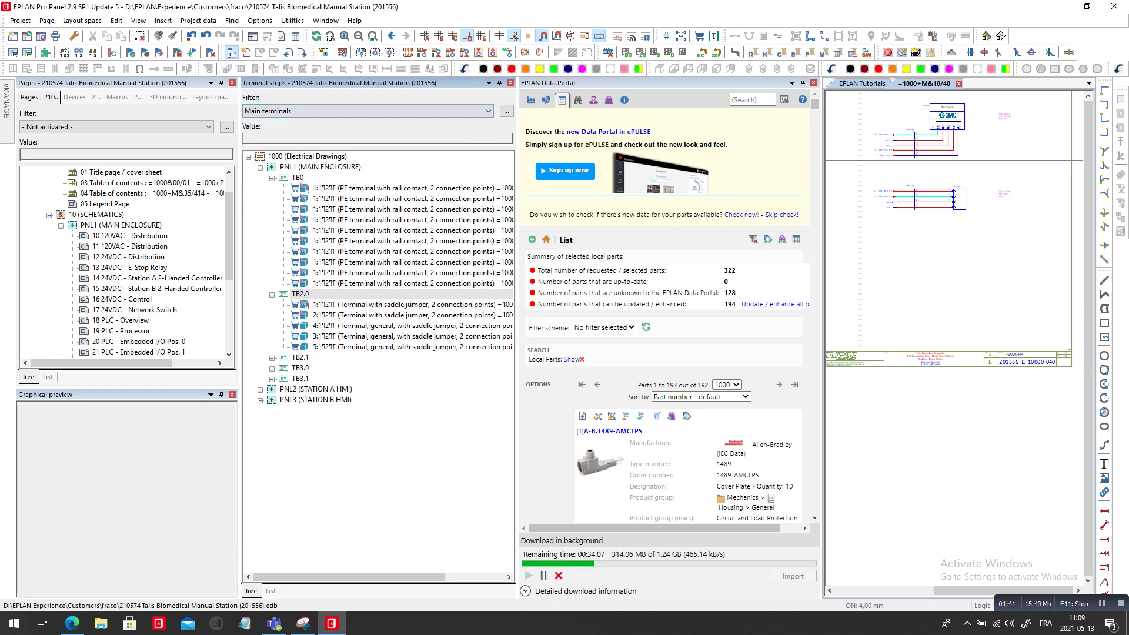
- Select all five main terminals of TB2.0, run device selection with part PXC.3209510, and accept their properties
click(353, 304)
shift+click(353, 347)
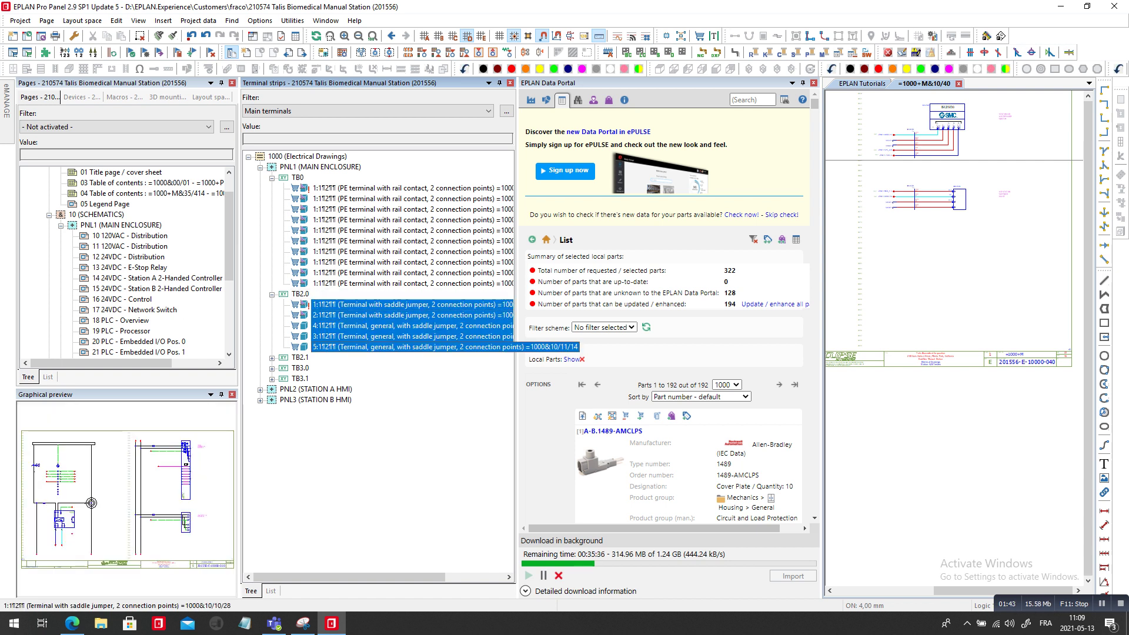
right_click(369, 347)
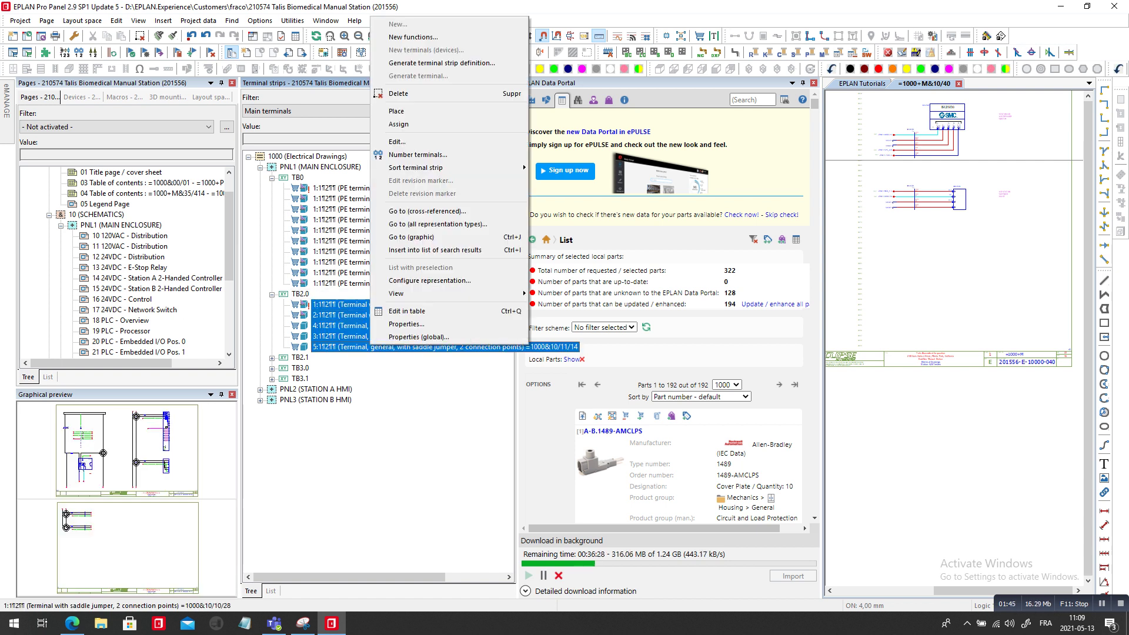
click(411, 325)
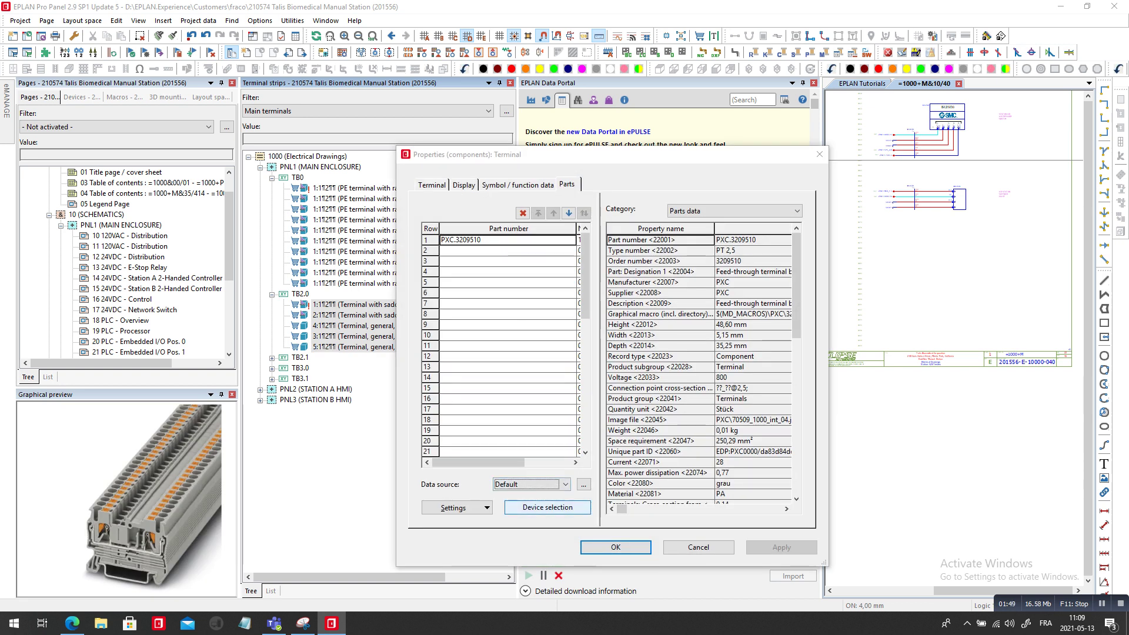
click(547, 507)
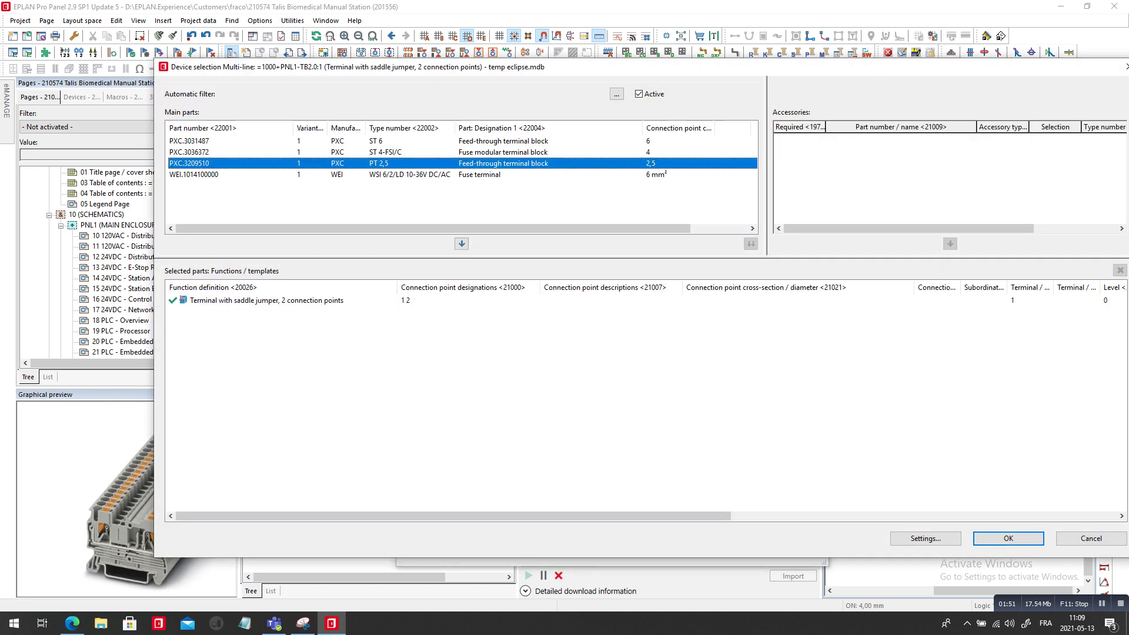
click(1007, 538)
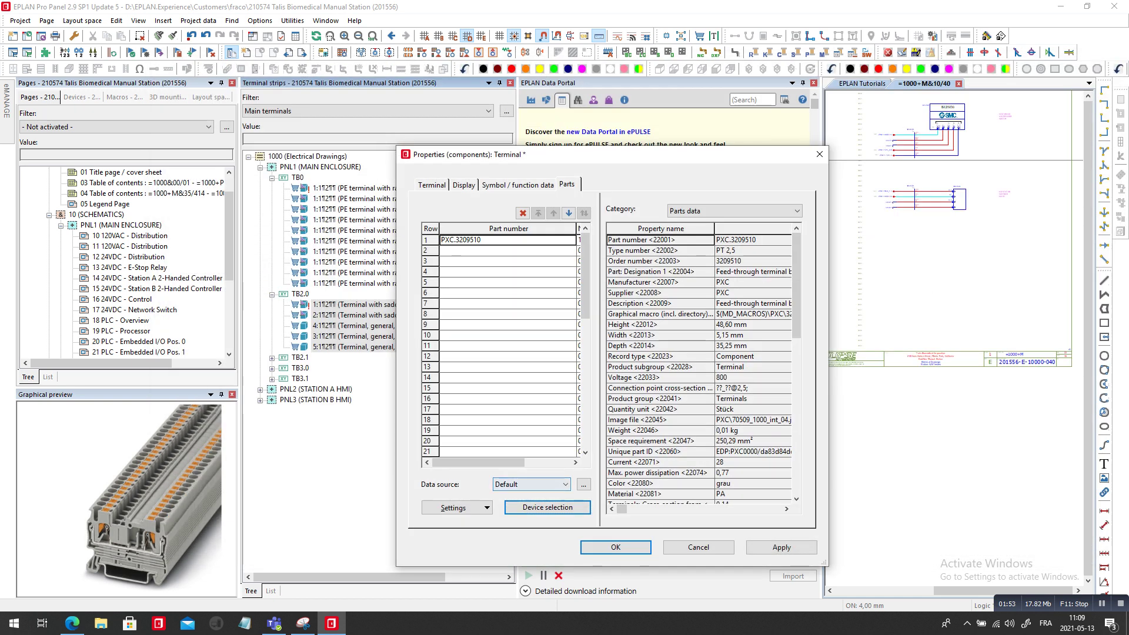
click(615, 547)
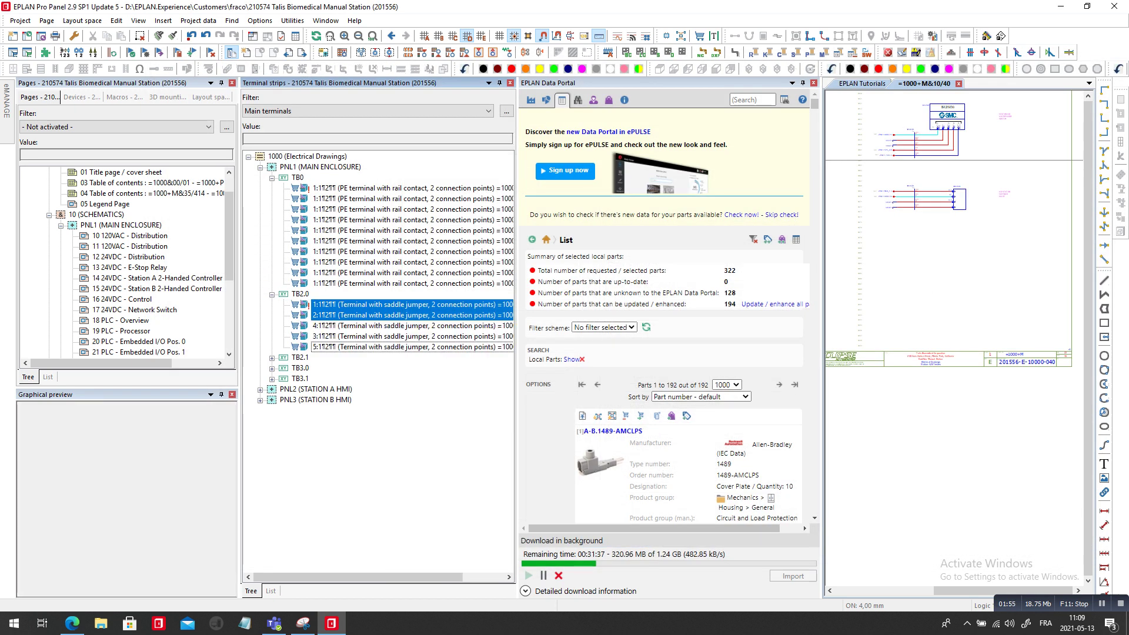
- Deactivate the Terminal strips navigator filter and expand TB2.1 under PNL1
click(367, 110)
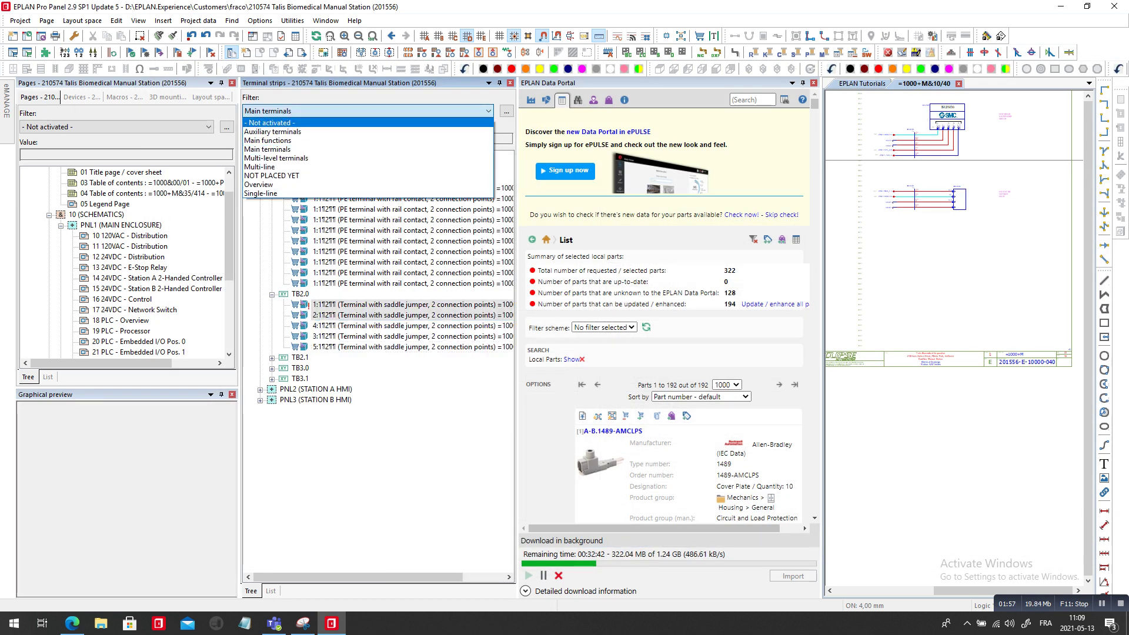
click(368, 121)
double_click(299, 368)
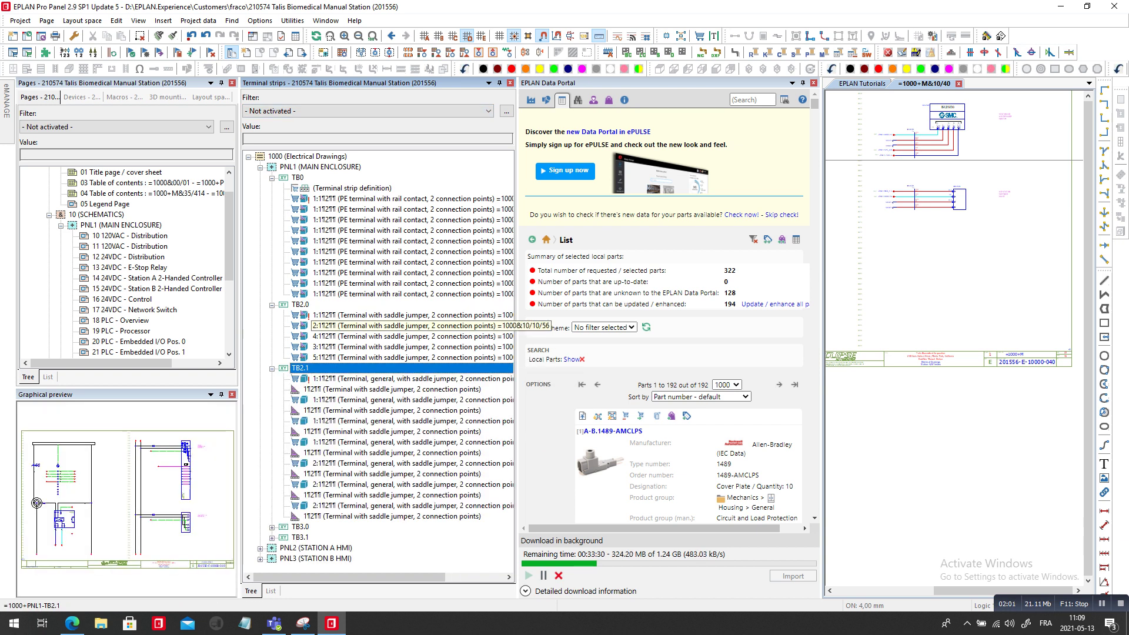
- Edit terminal strip TB2.0 to split the grouped terminals into individual rows, and apply the change
click(300, 304)
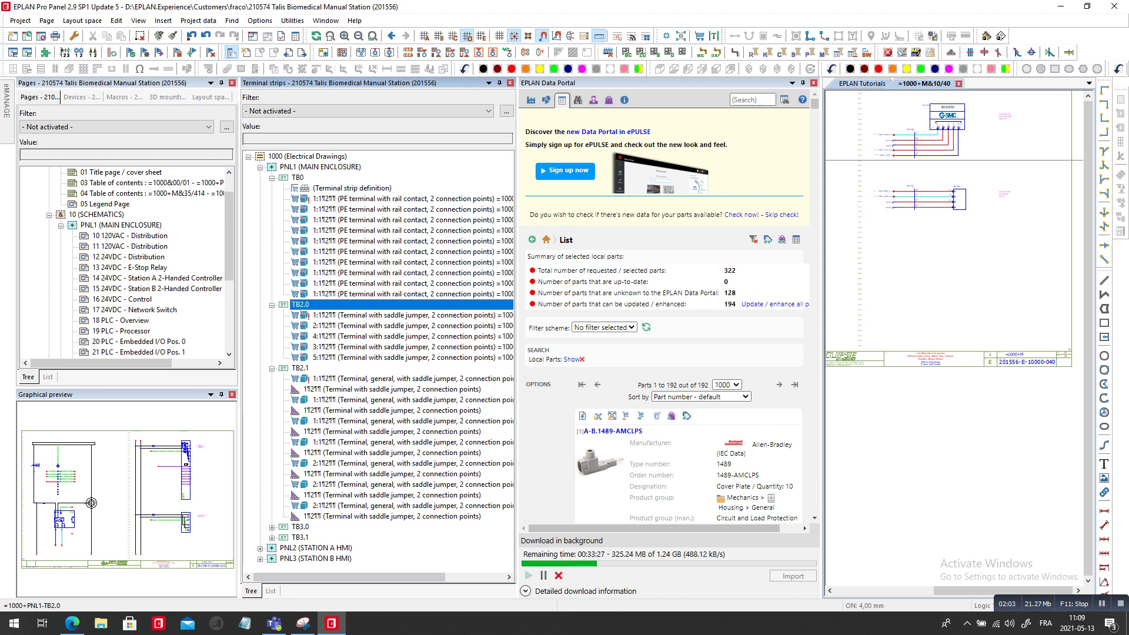
right_click(328, 305)
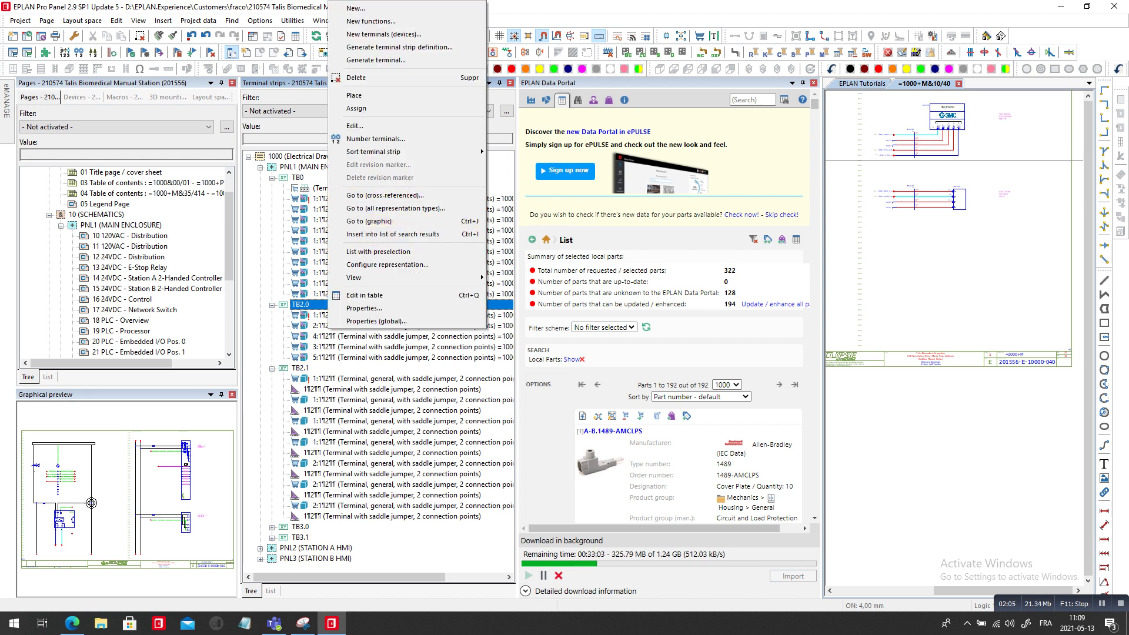
click(355, 126)
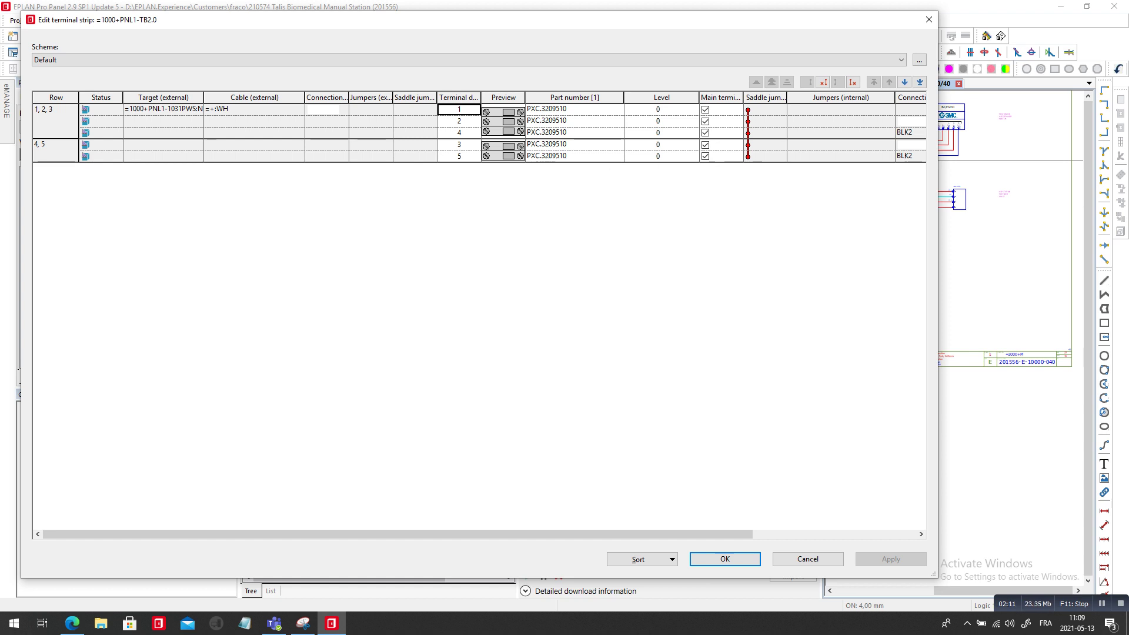
key(ctrl+a)
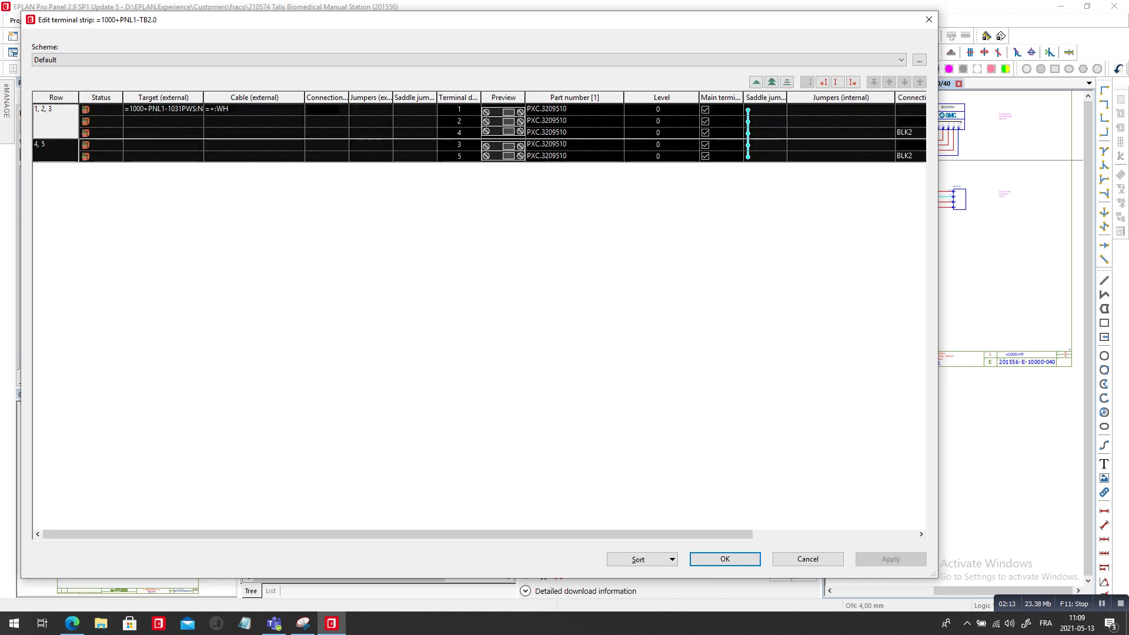
click(822, 81)
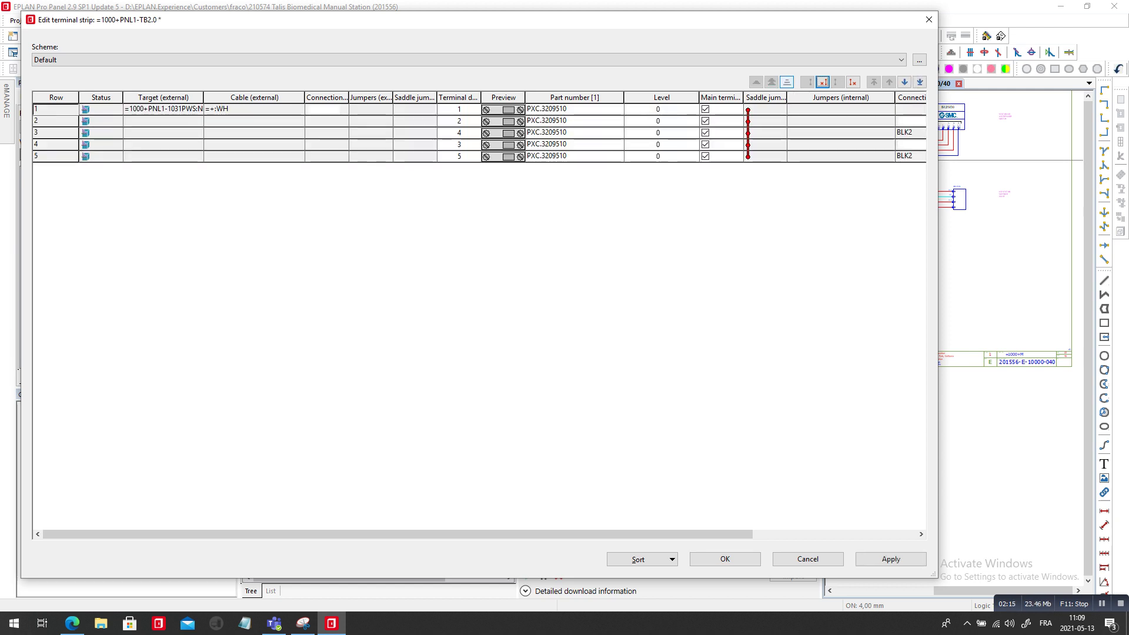
click(890, 558)
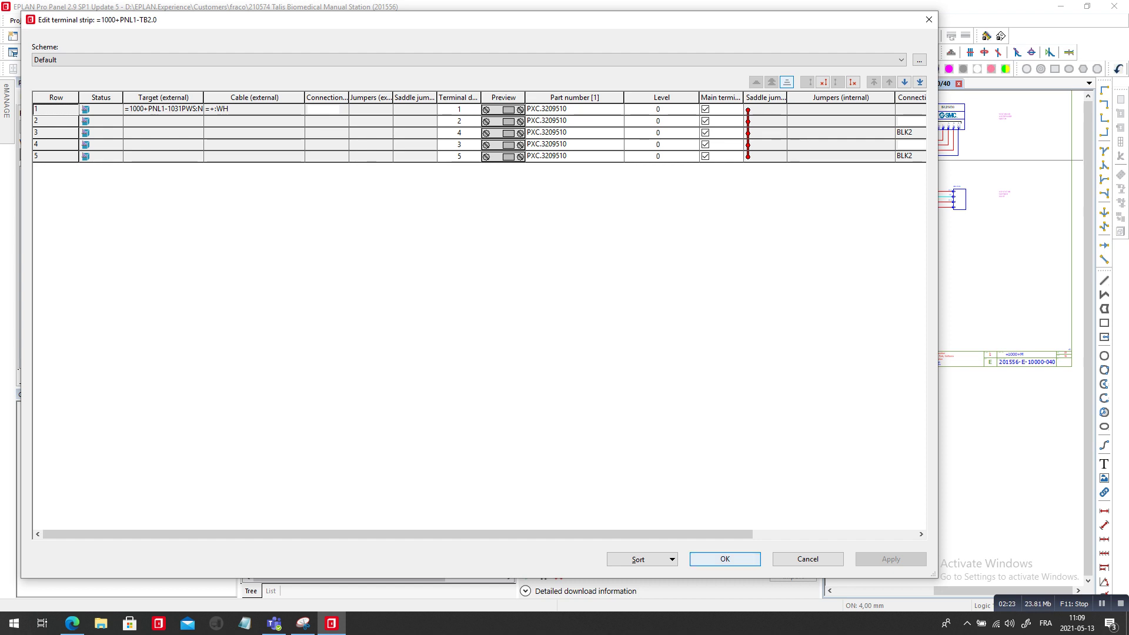
click(725, 558)
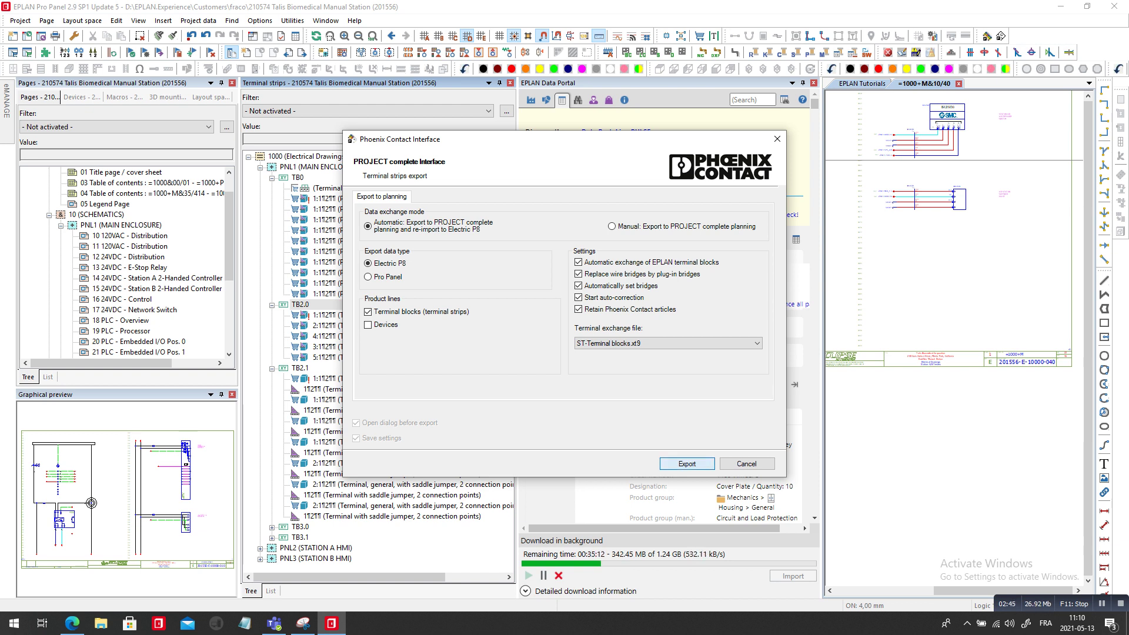
- Start the automatic terminal block export to PROJECT complete with Electric P8 data, and expand the project's device tree for selection
click(686, 463)
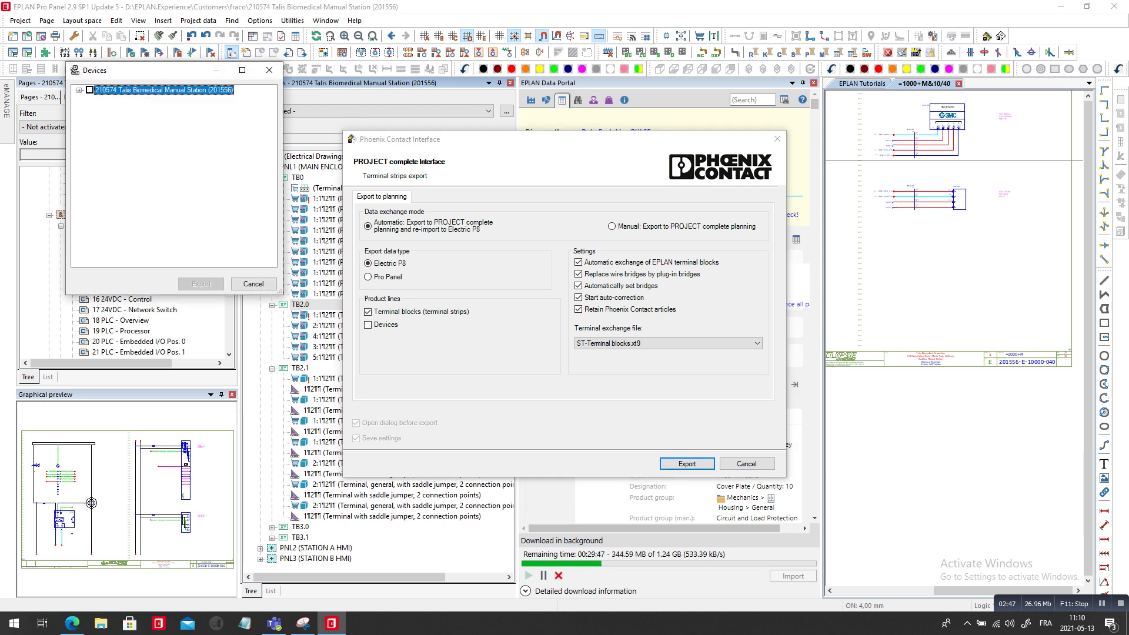
key(Right)
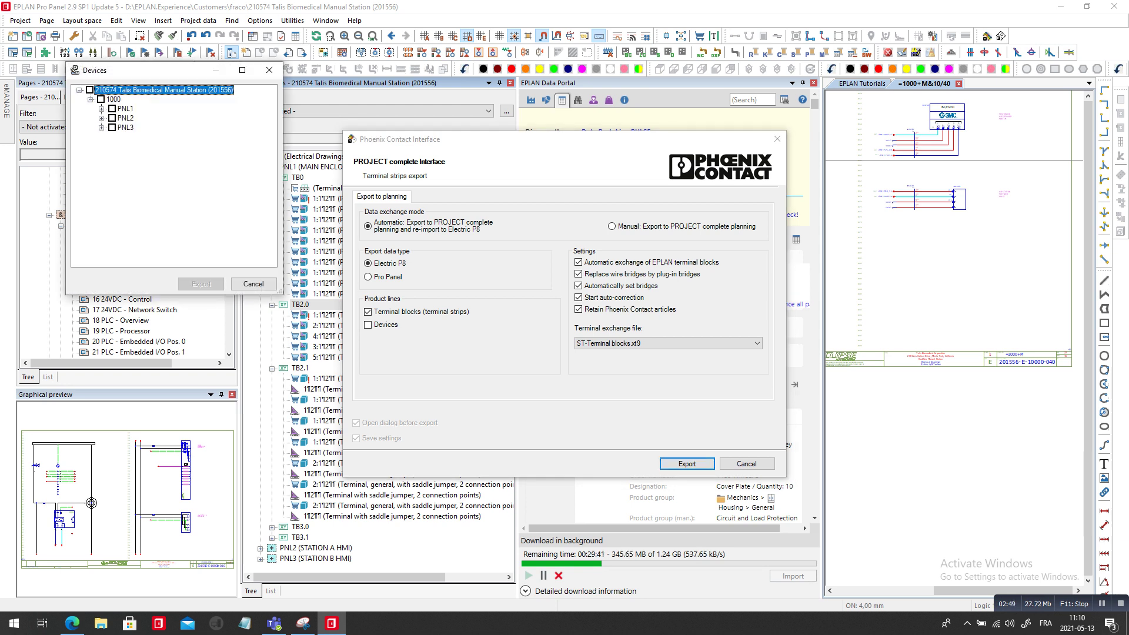
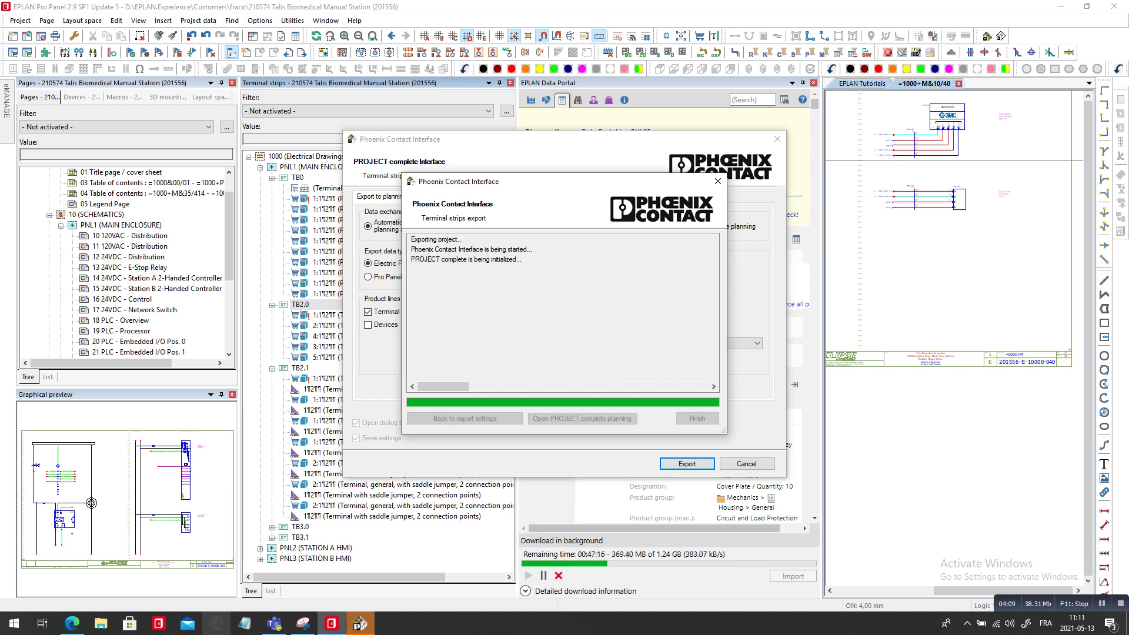
- Switch to the web browser, open the Phoenix Contact website in a new tab, and search it for "project complete"
click(72, 622)
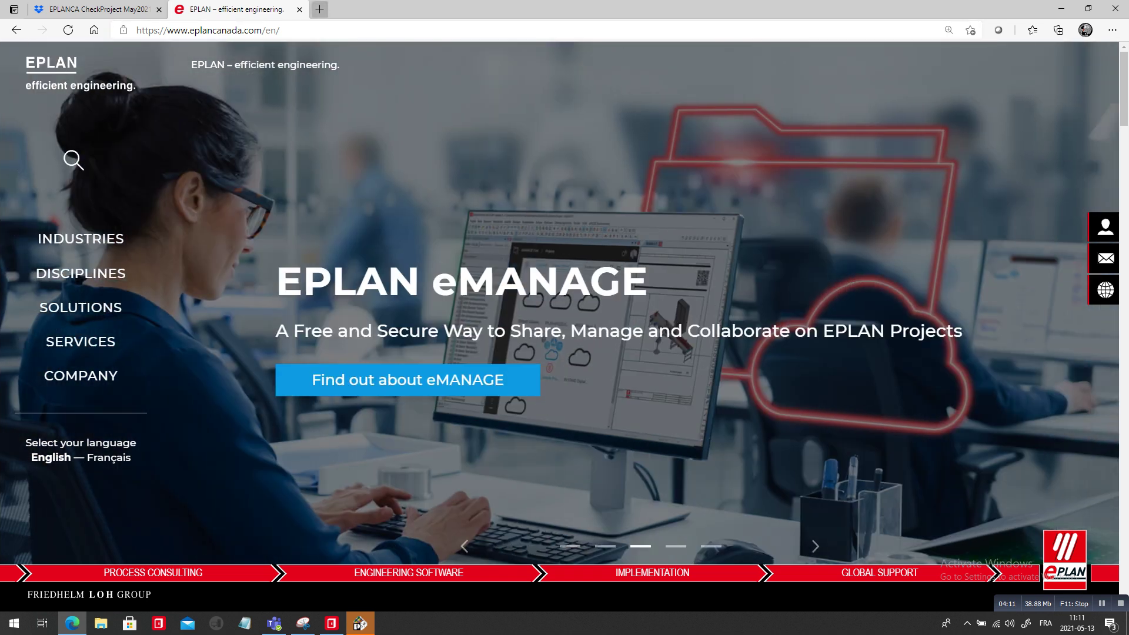
click(319, 9)
text(pho)
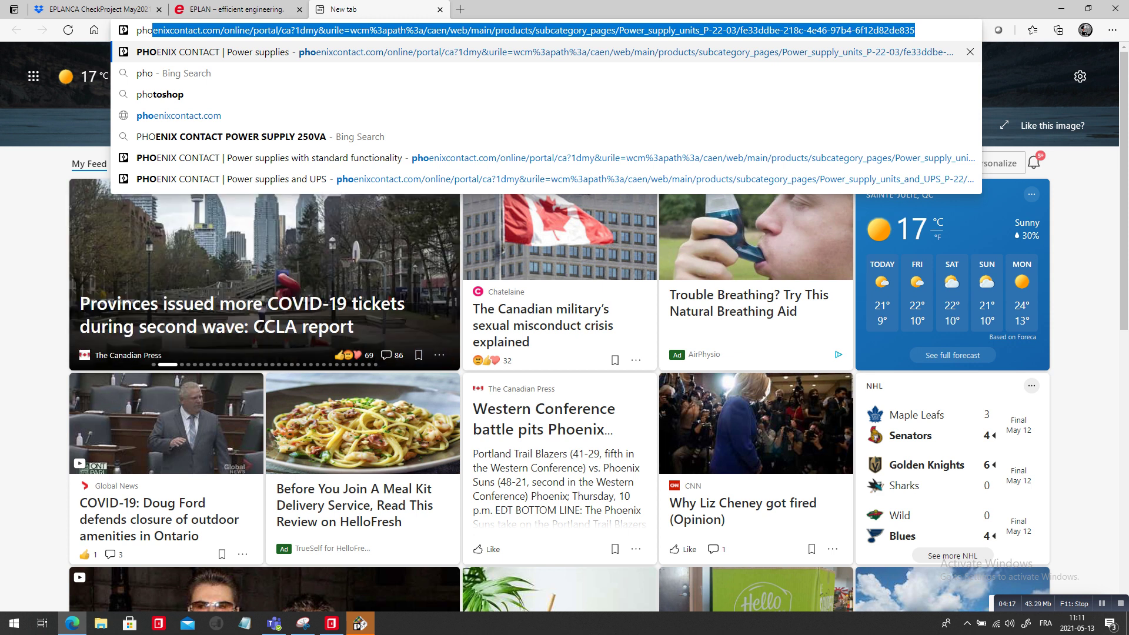
key(Return)
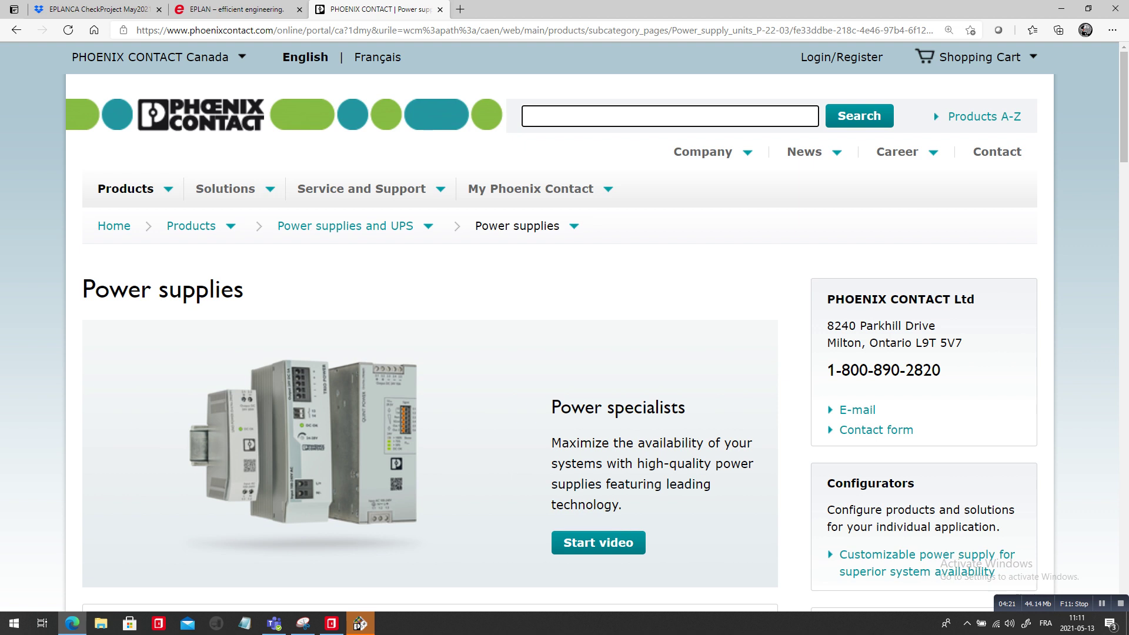
text(project complete)
key(Return)
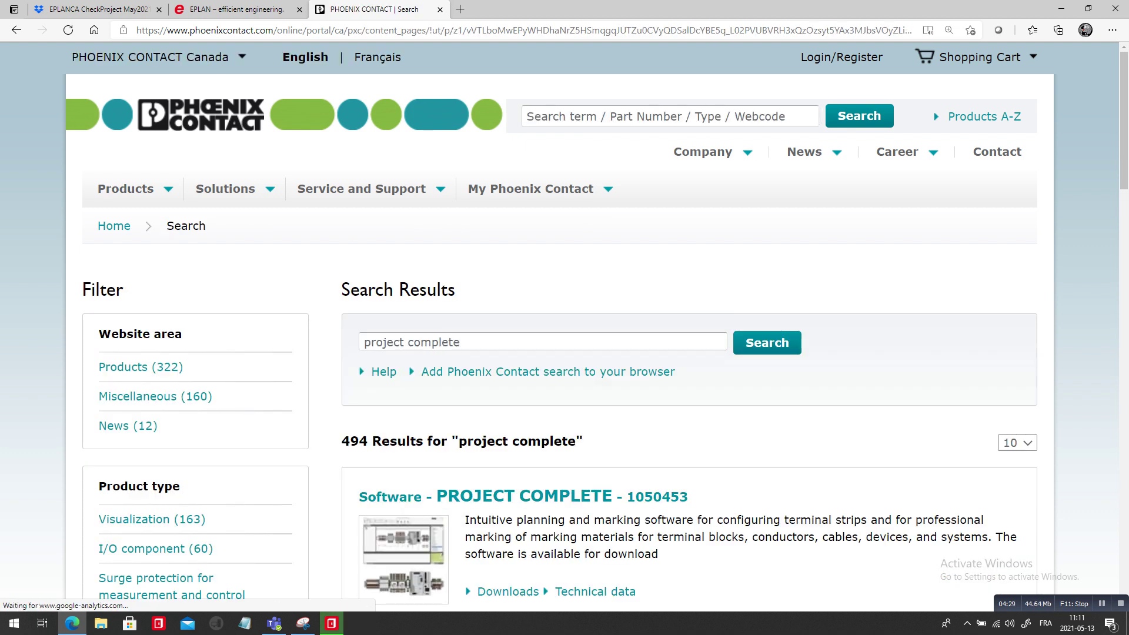
- Open the PROJECT COMPLETE software product page and look through its downloads for the MARKING and PLANNING packages
scroll(559, 337, down, 4)
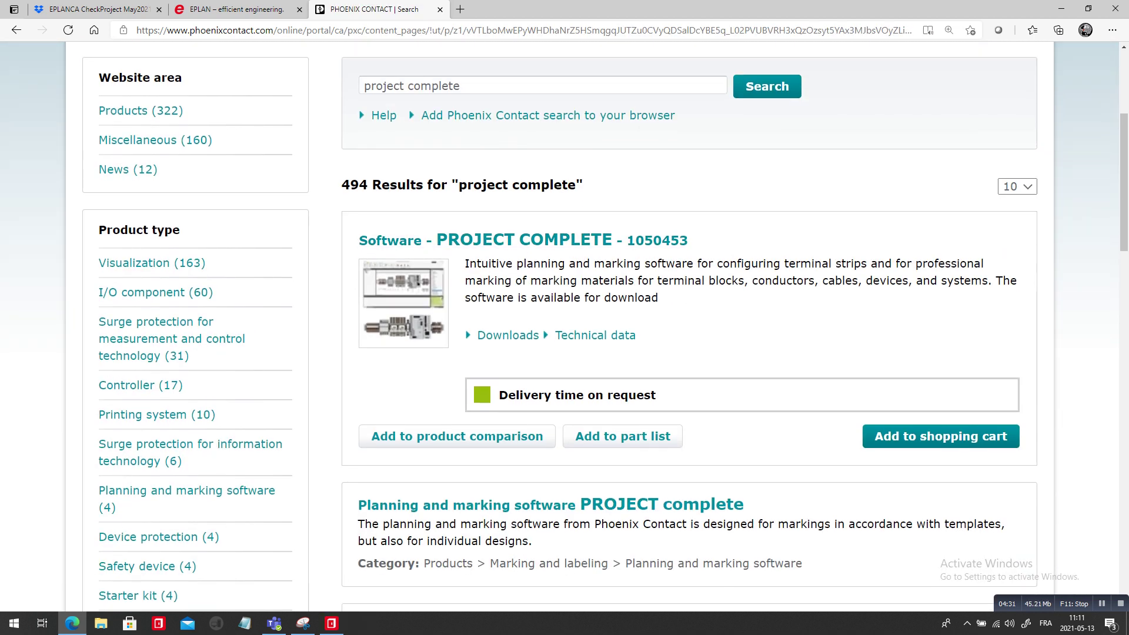
click(524, 239)
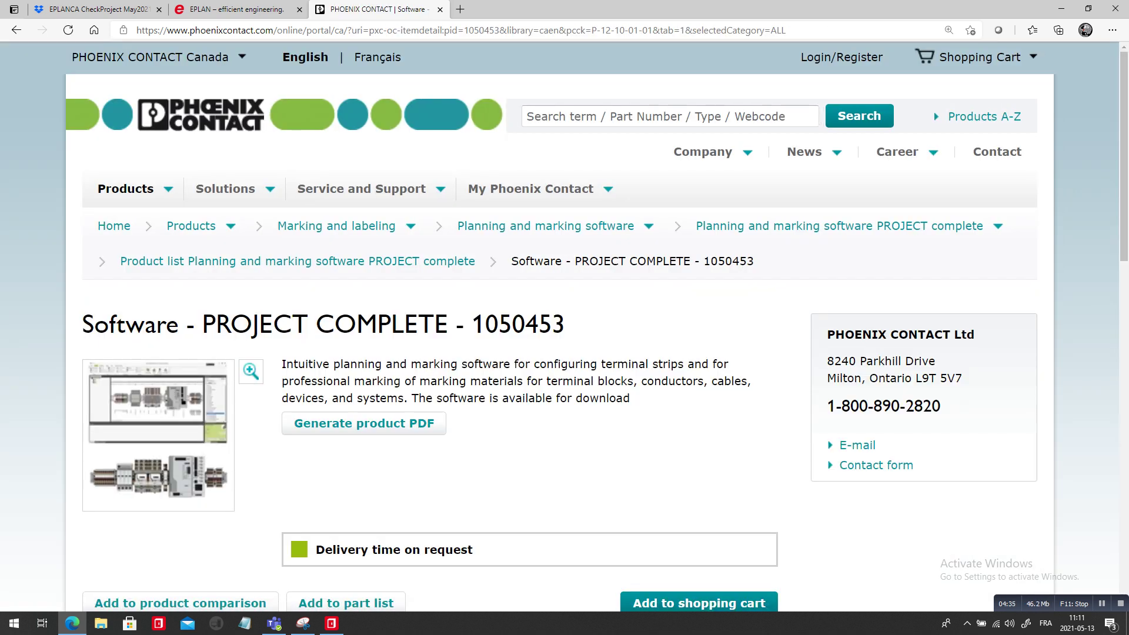
scroll(559, 326, down, 3)
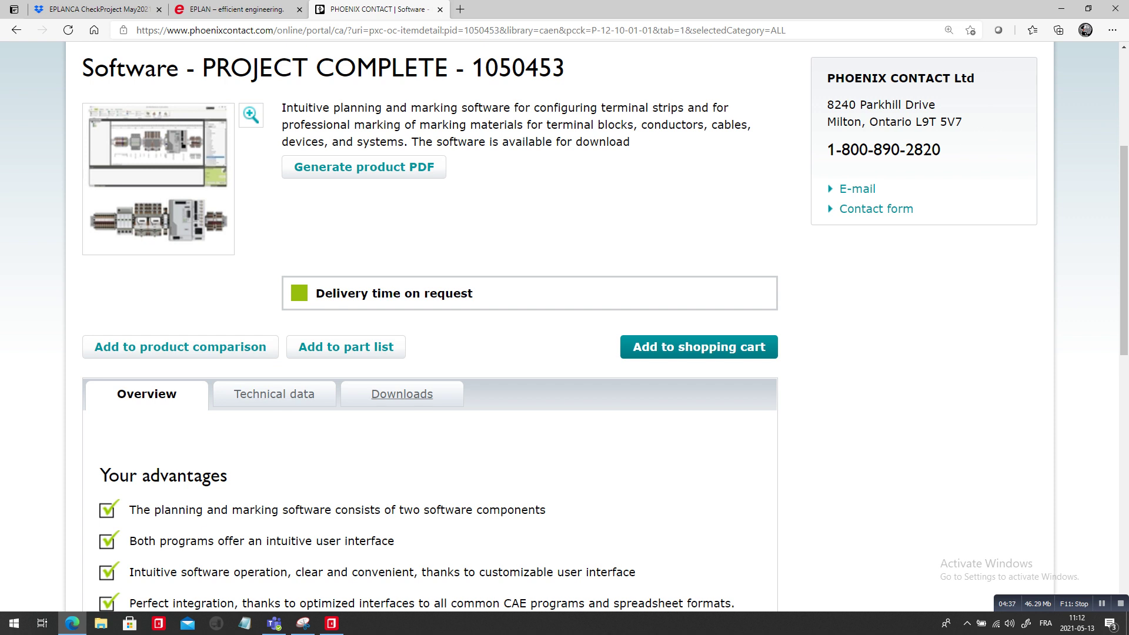
click(401, 394)
scroll(412, 394, down, 4)
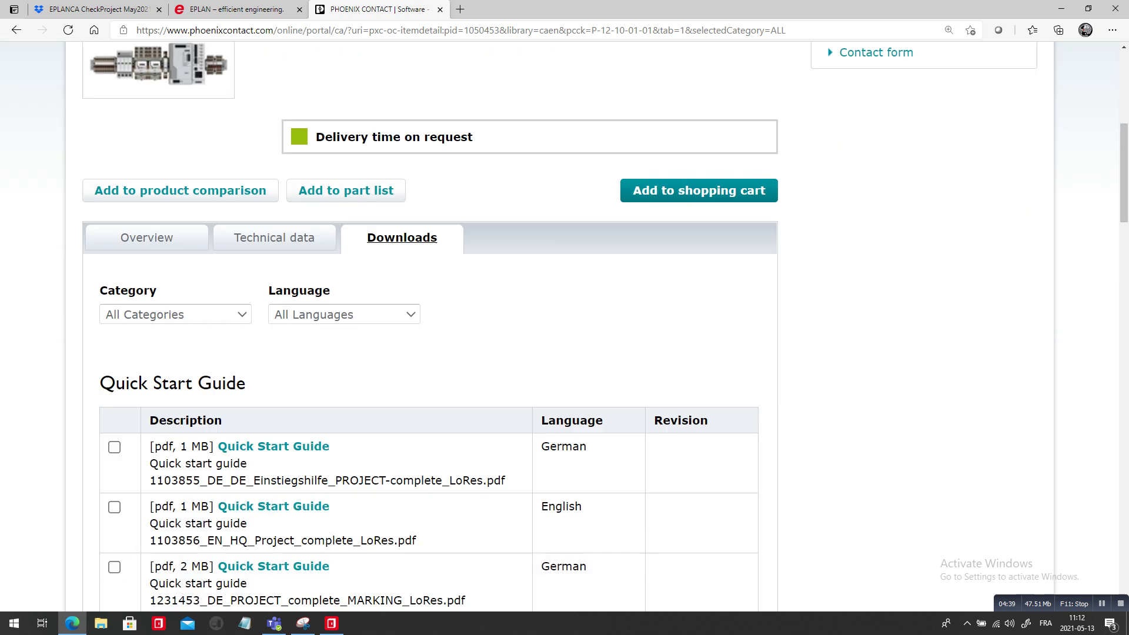
scroll(429, 329, down, 4)
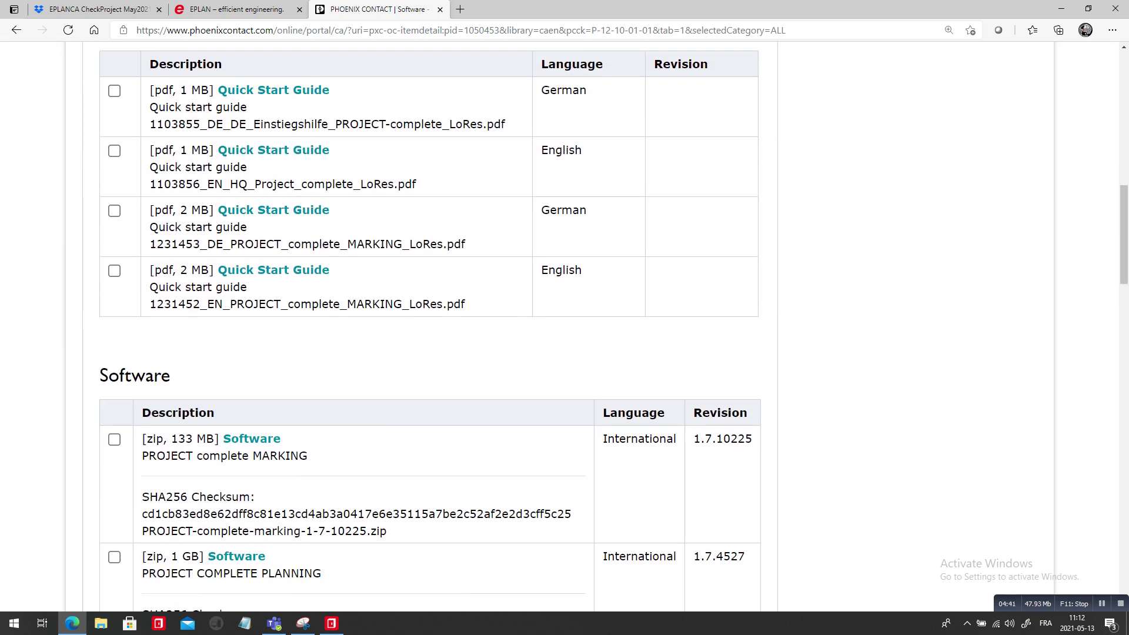
scroll(429, 329, down, 4)
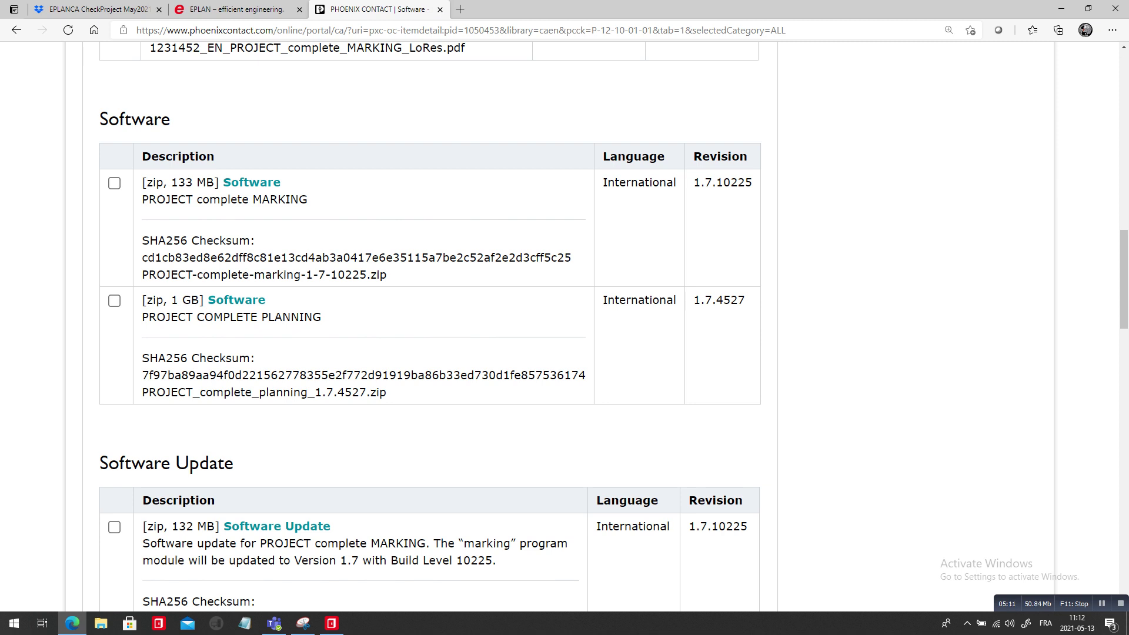
- Switch back to EPLAN, finish the Phoenix Contact export, and open the exported planning file dated 13.05.2021 from the project pages
click(332, 623)
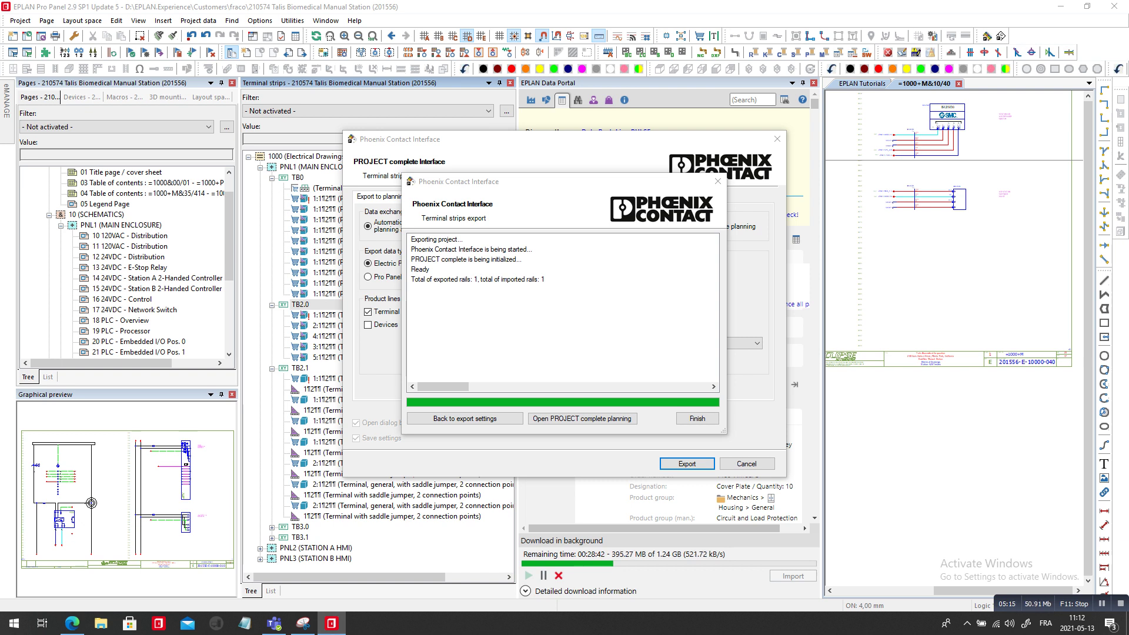
click(697, 418)
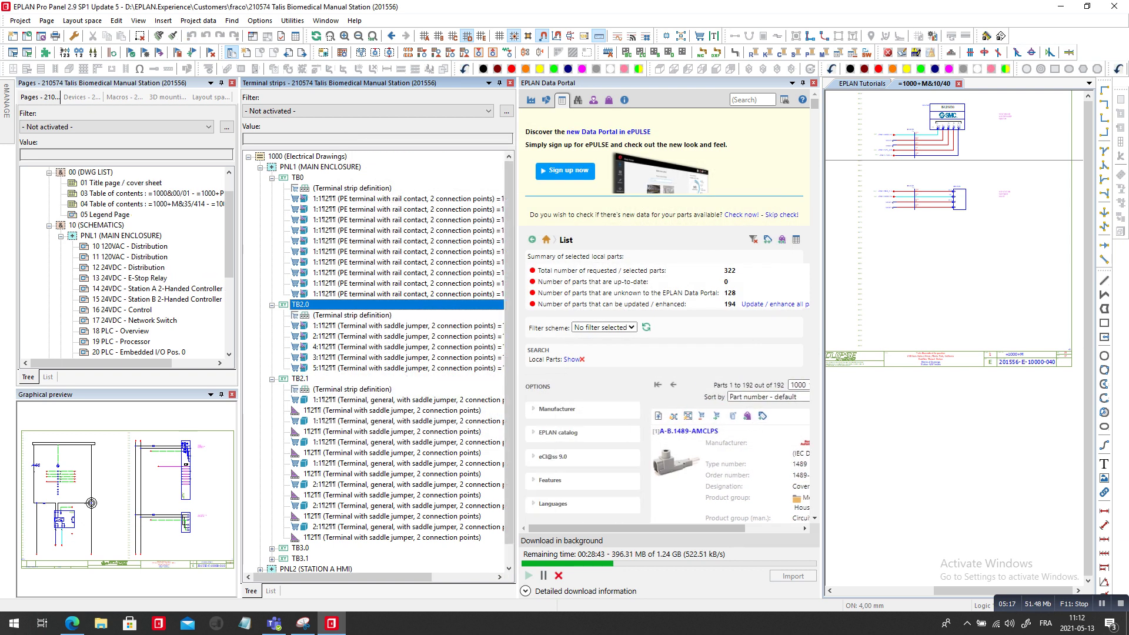
drag(229, 233, 228, 223)
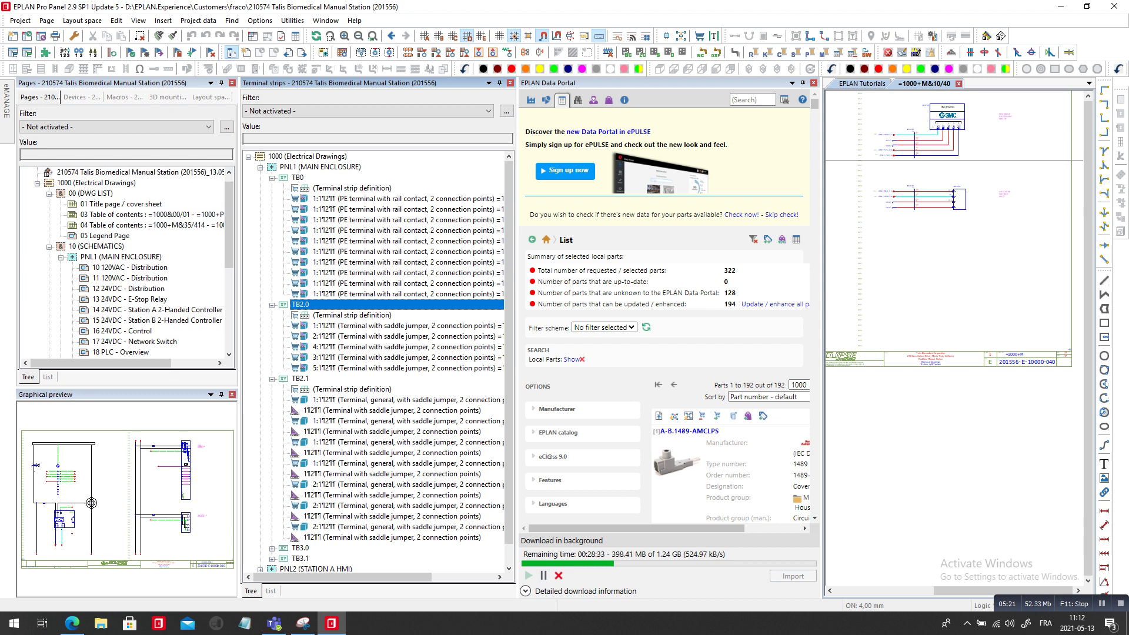
click(139, 172)
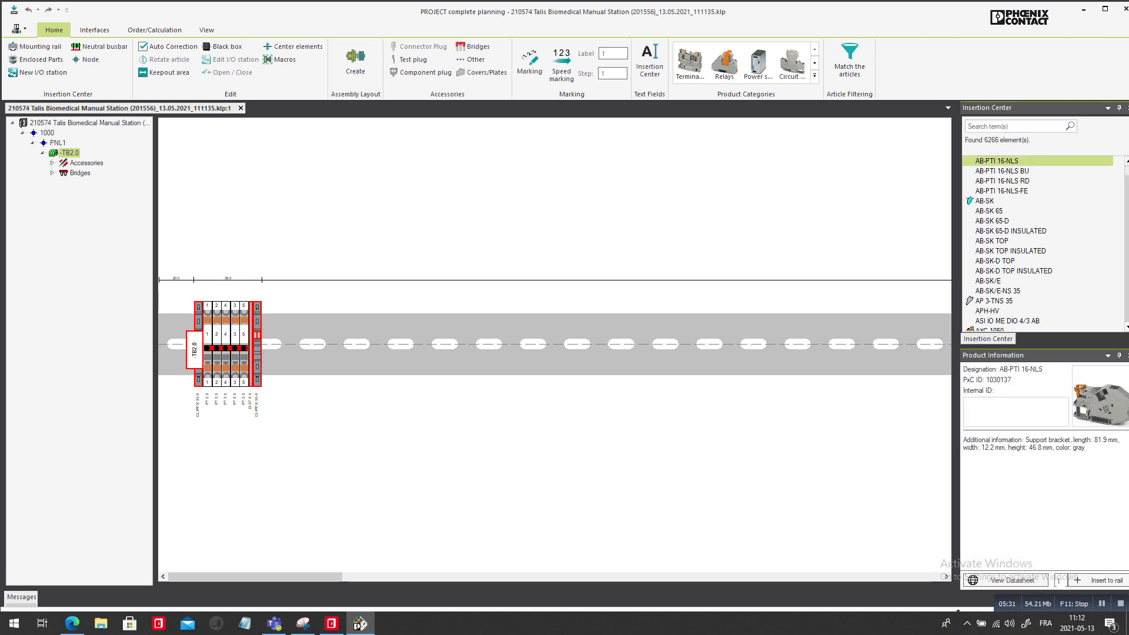
- Inspect the end clamps, end cover, strip marker and bridges on terminal strip TB2.0 in PROJECT complete planning
click(197, 312)
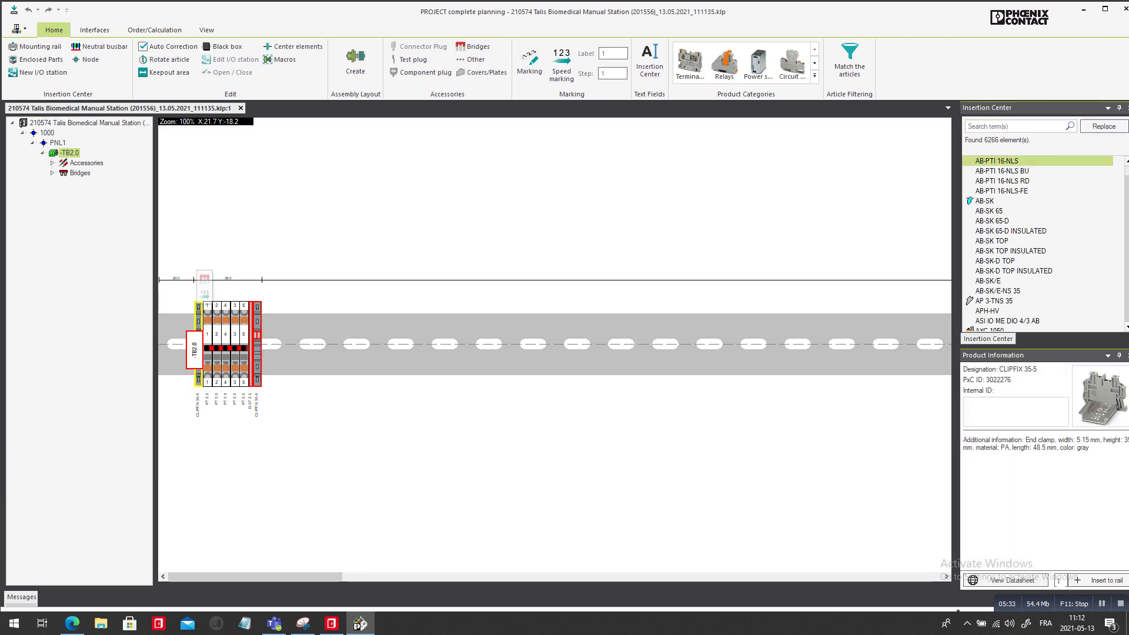
click(257, 308)
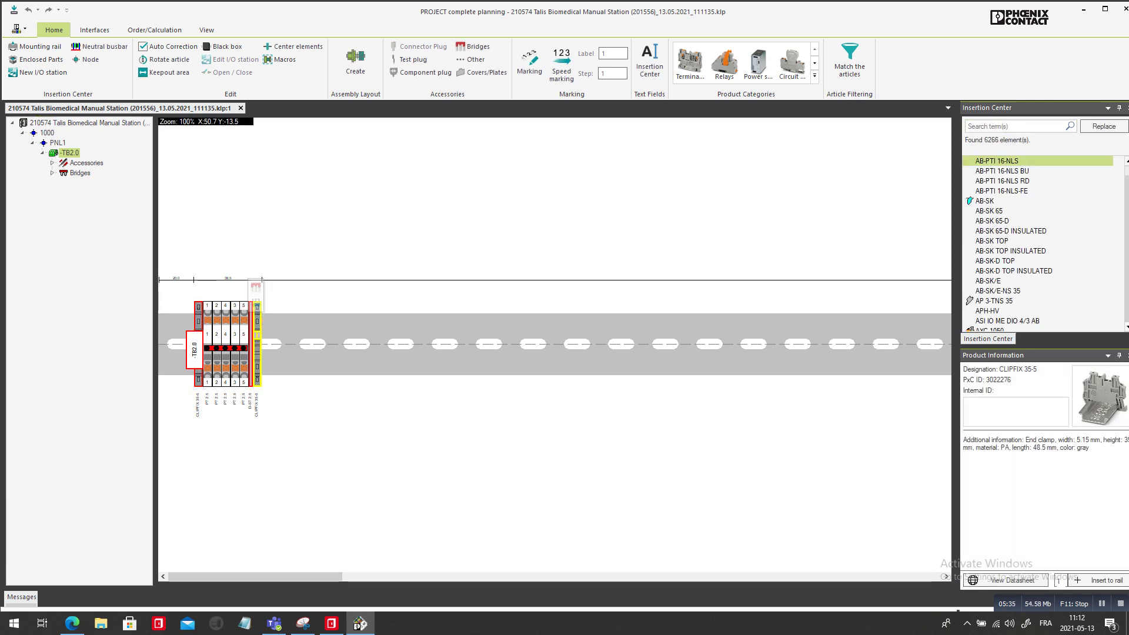
click(249, 321)
click(194, 350)
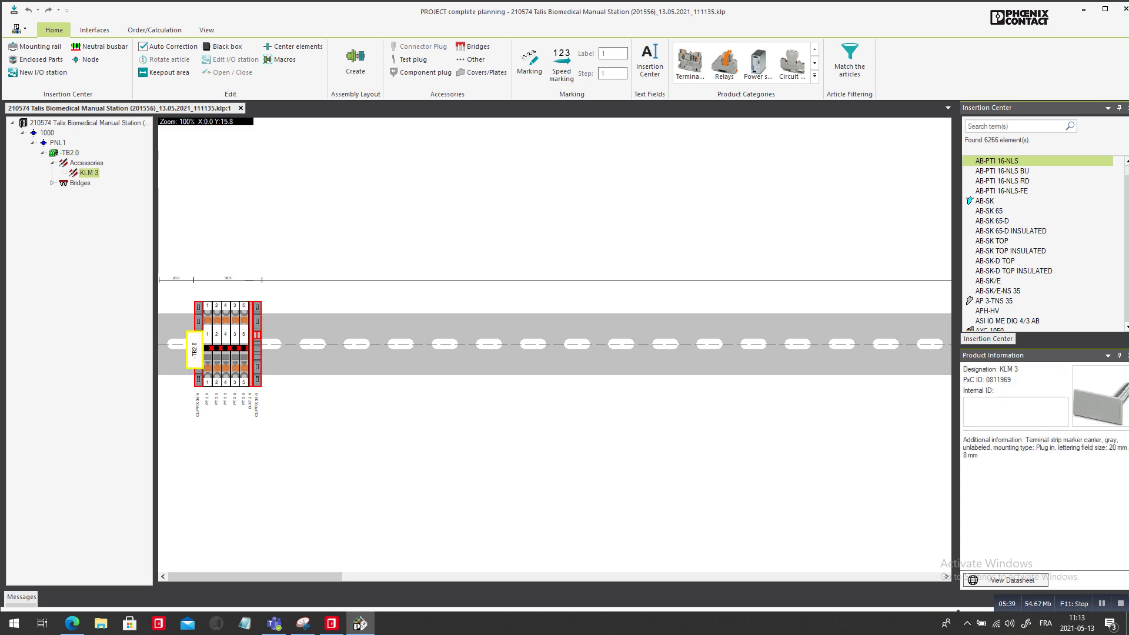
click(80, 182)
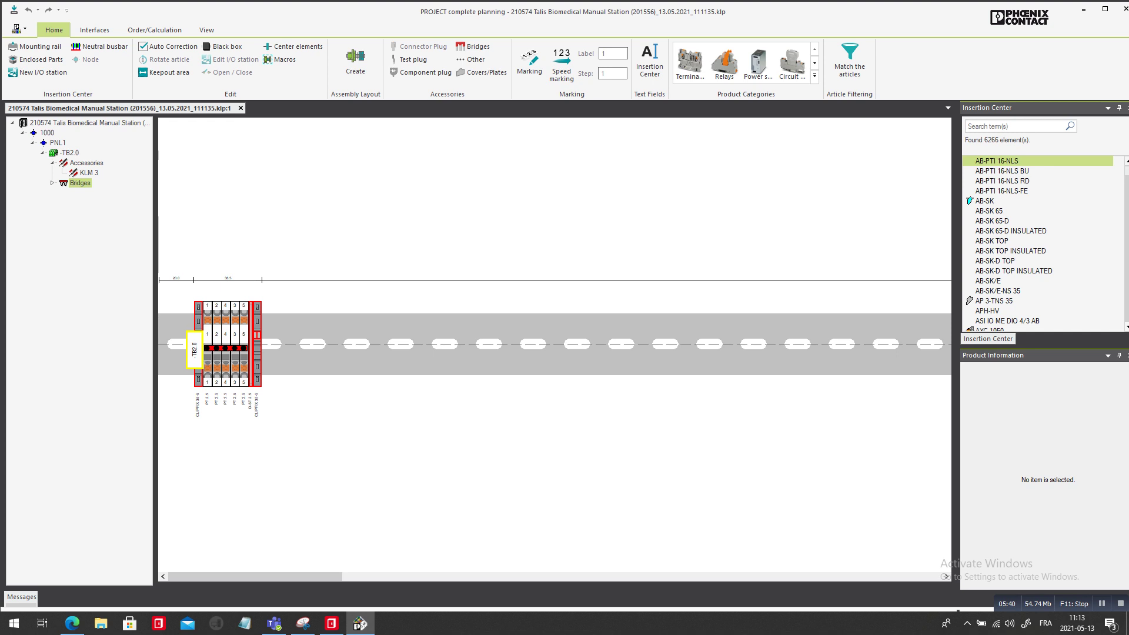
- Return to EPLAN, examine TB2.0's imported accessories in the terminal strip editor, and close it without changes
key(alt+Tab)
key(alt+Tab)
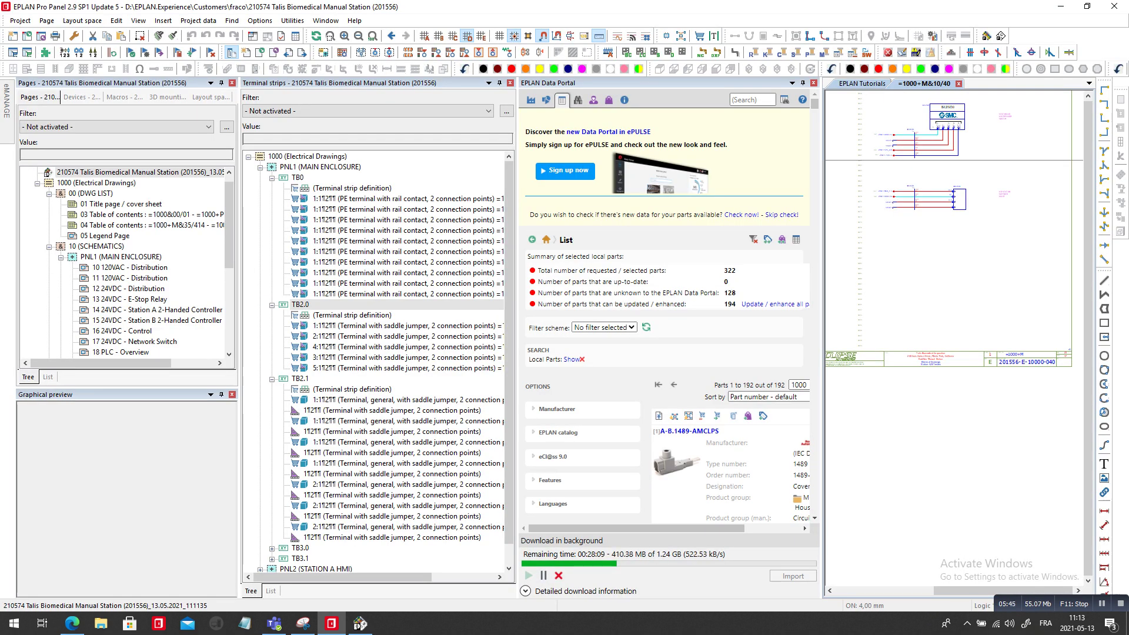
right_click(333, 304)
click(354, 125)
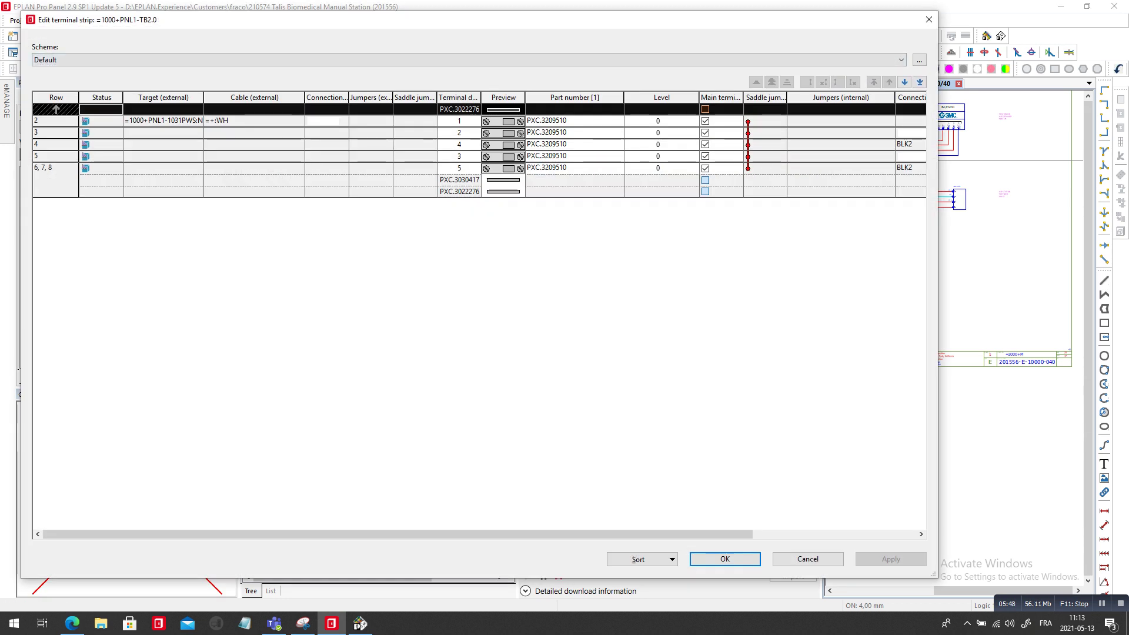
key(Escape)
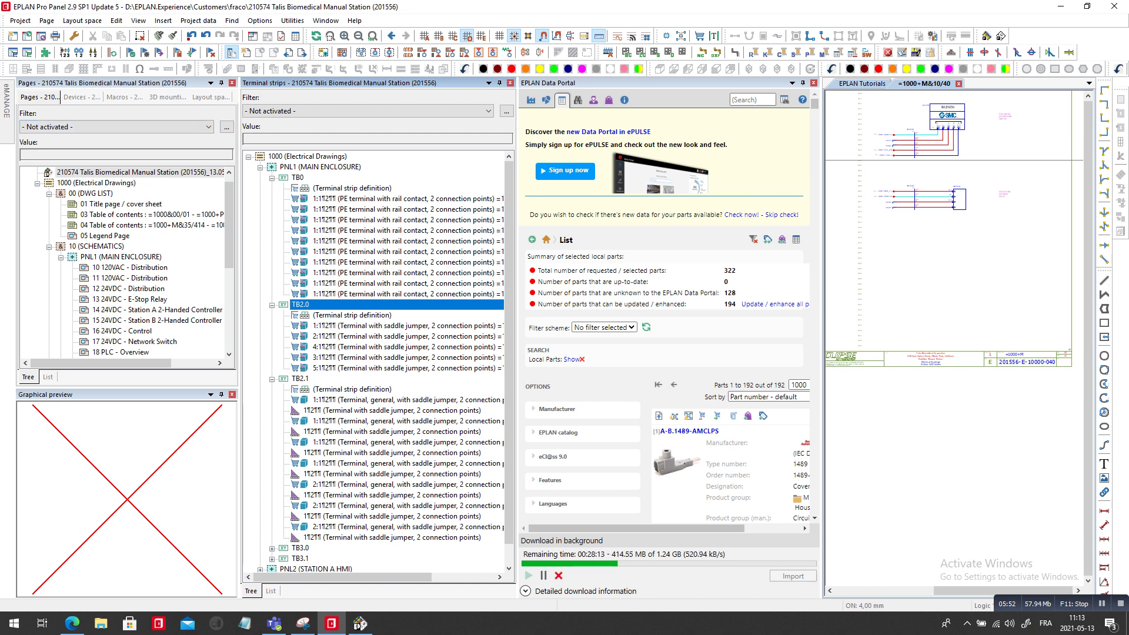
- Open the MP1 mounting panel of the PNL1 (Main Enclosure) layout space and bring up the 3D mounting layout navigator
click(210, 96)
click(80, 171)
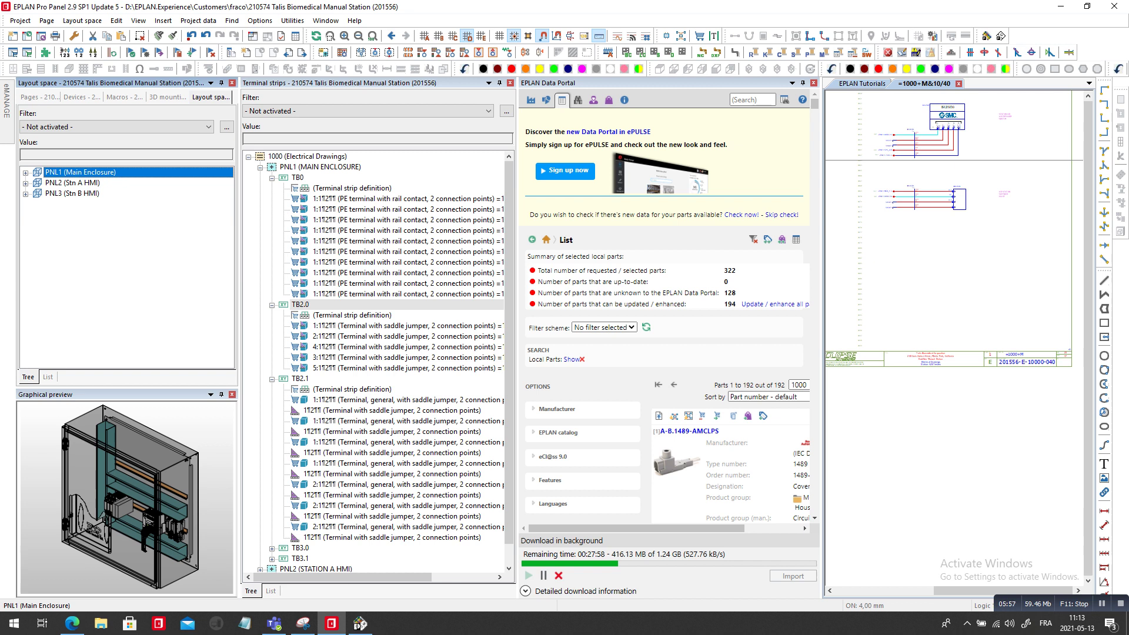
double_click(80, 171)
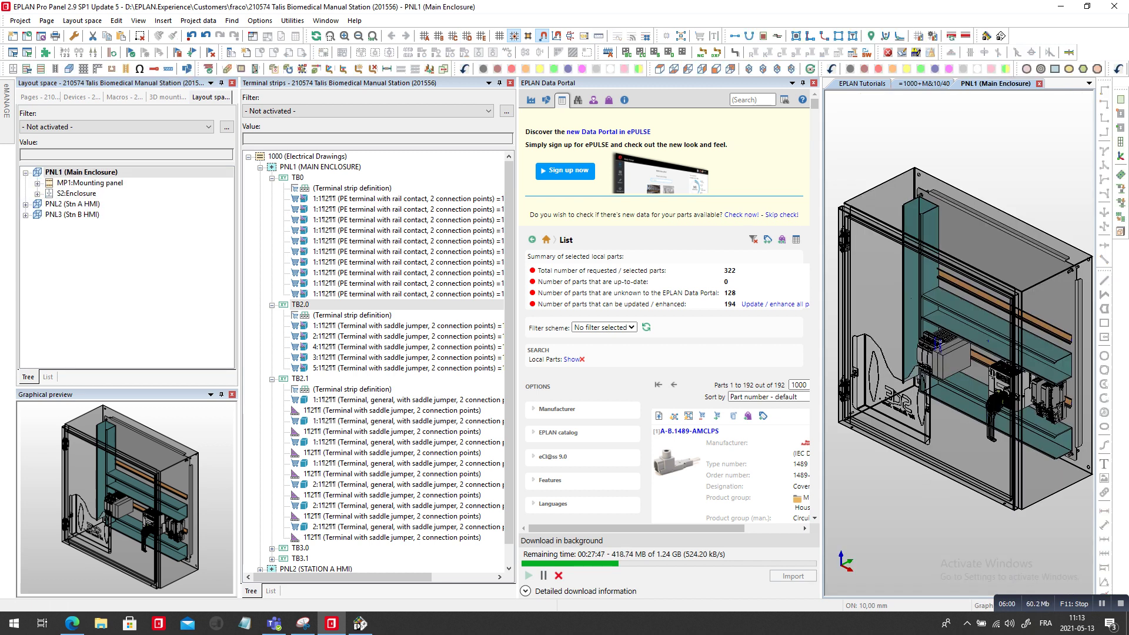
double_click(90, 182)
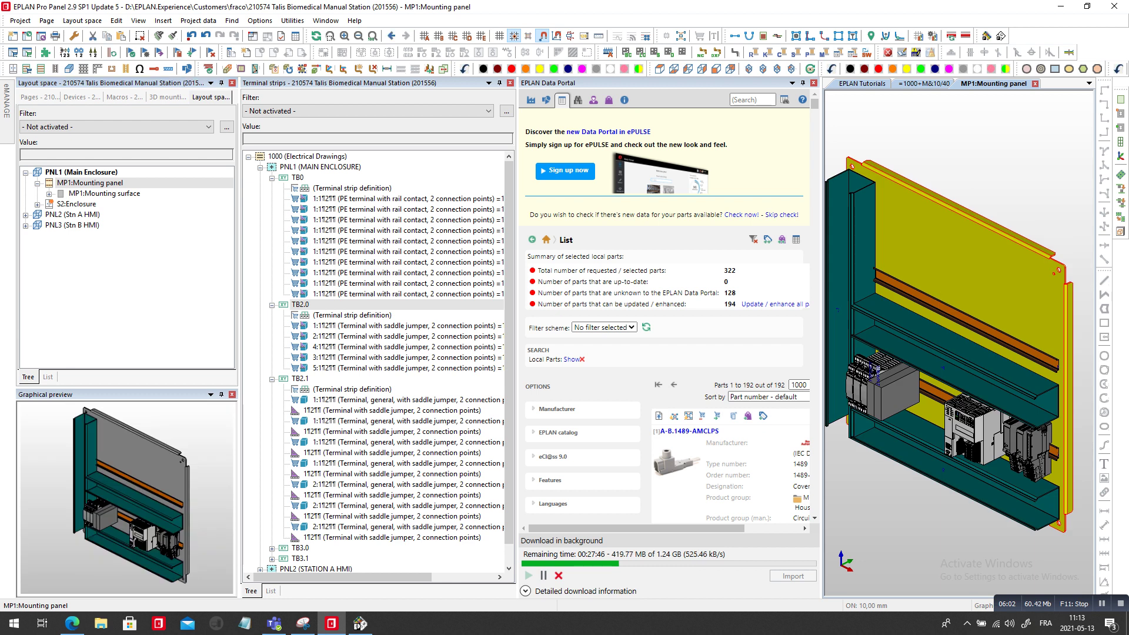
click(167, 96)
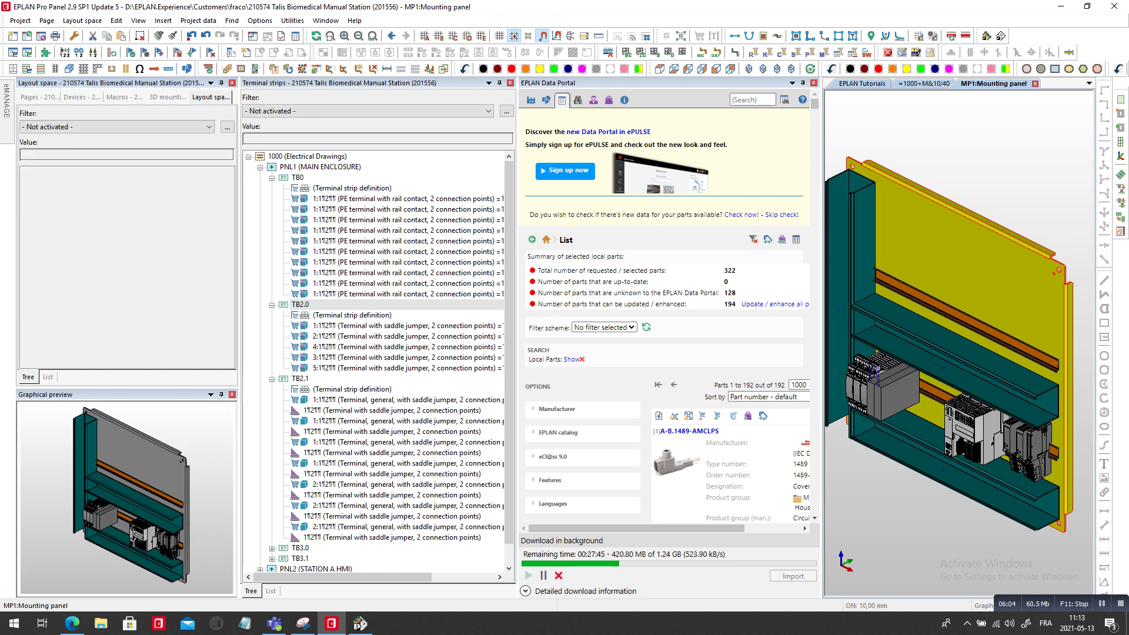
- Place the complete terminal strip TB2.0 from PNL1 (MAIN ENCLOSURE) near the left end of the mounting panel's upper rail
click(25, 172)
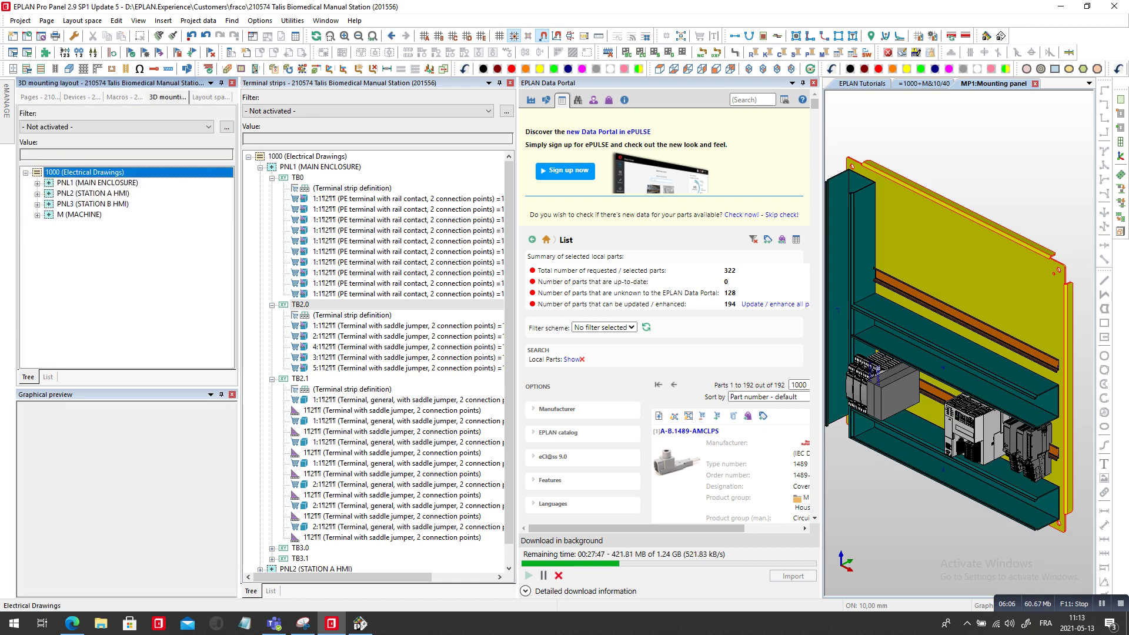
double_click(97, 182)
scroll(126, 267, down, 1)
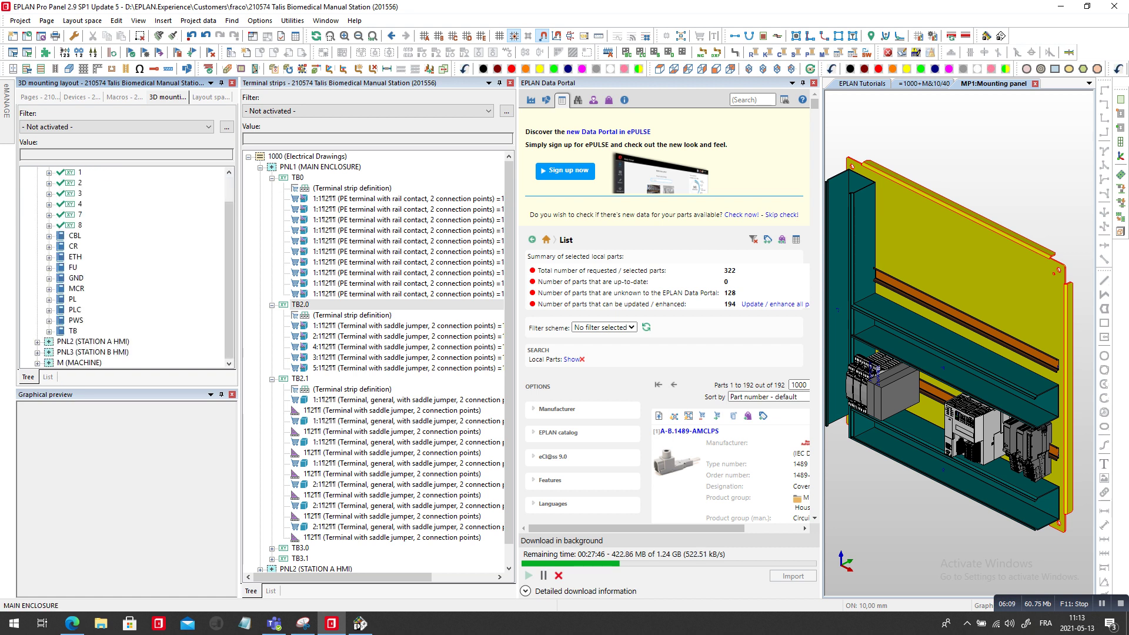
double_click(73, 330)
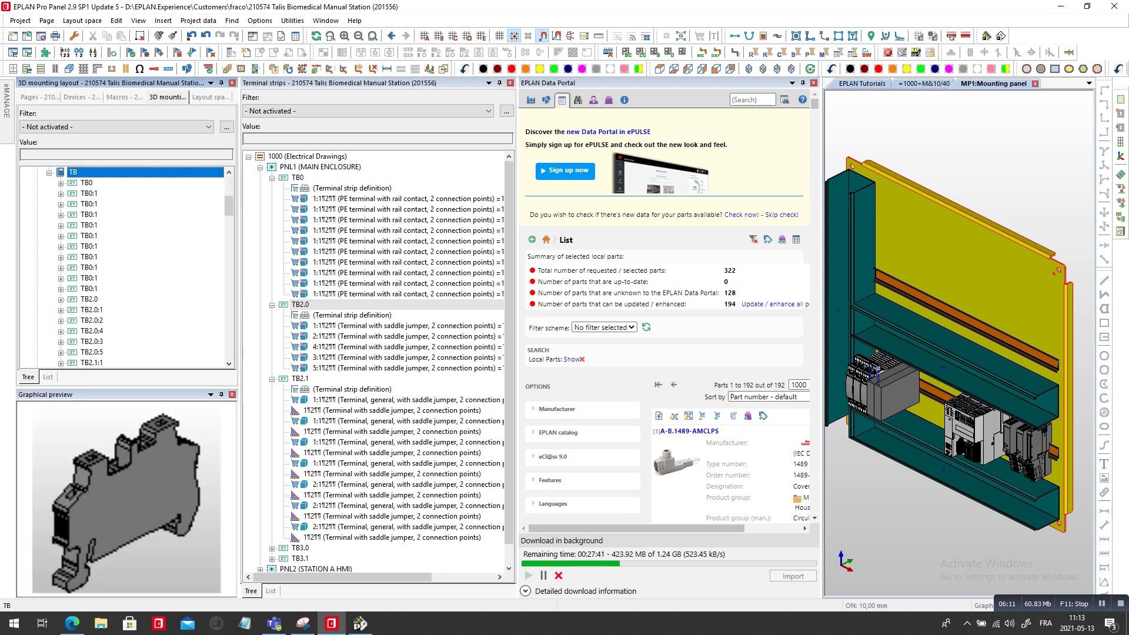
click(89, 298)
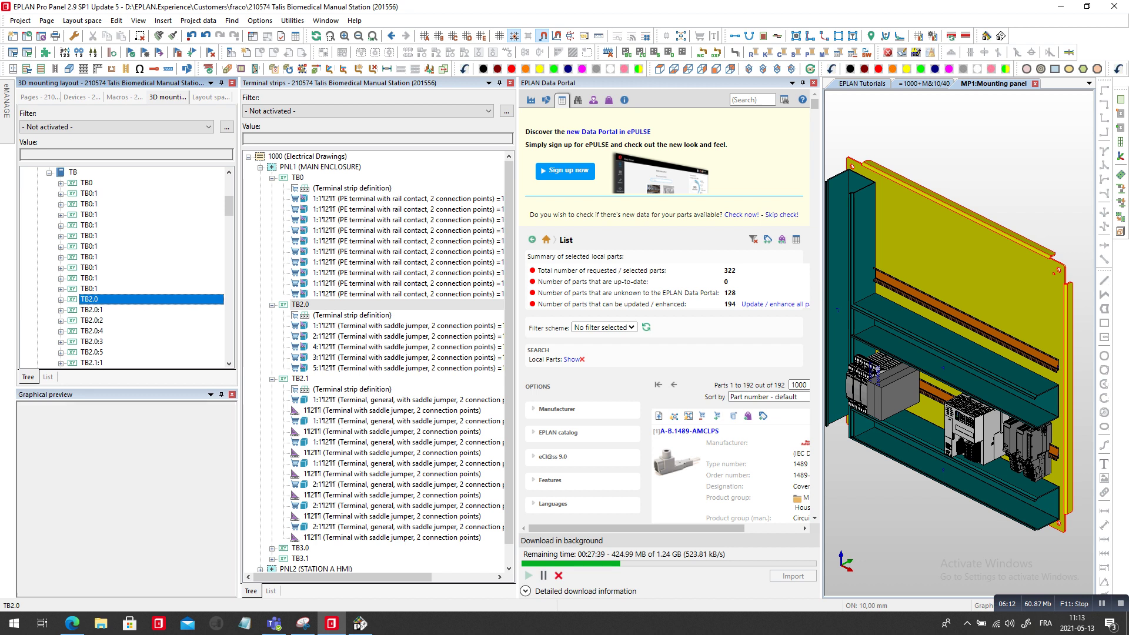
scroll(126, 299, down, 2)
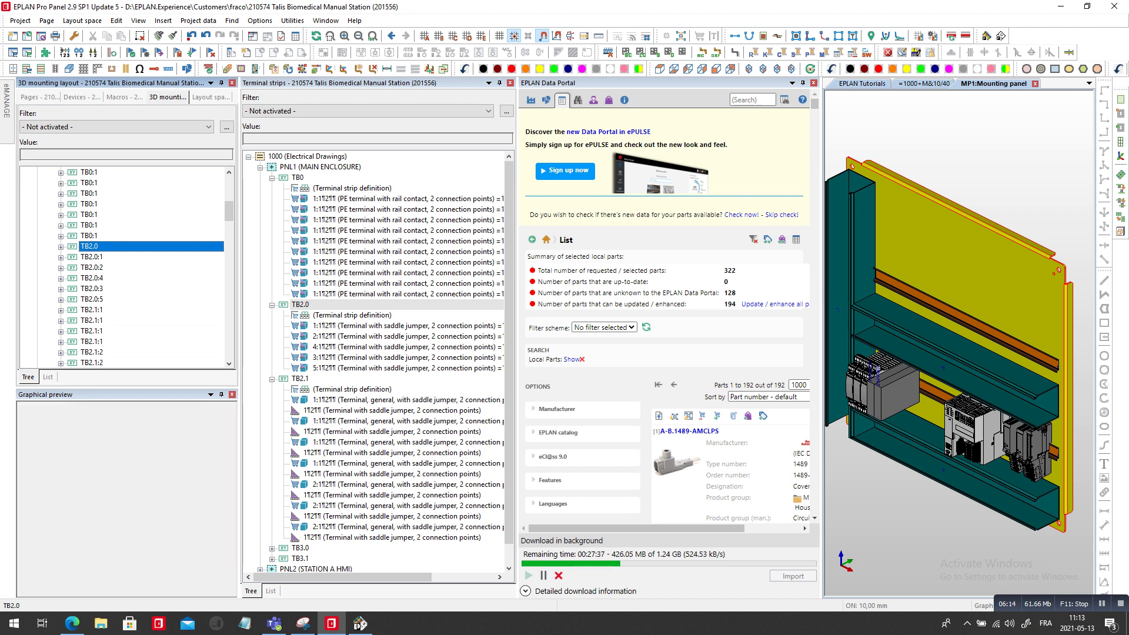
drag(89, 246, 958, 317)
click(941, 294)
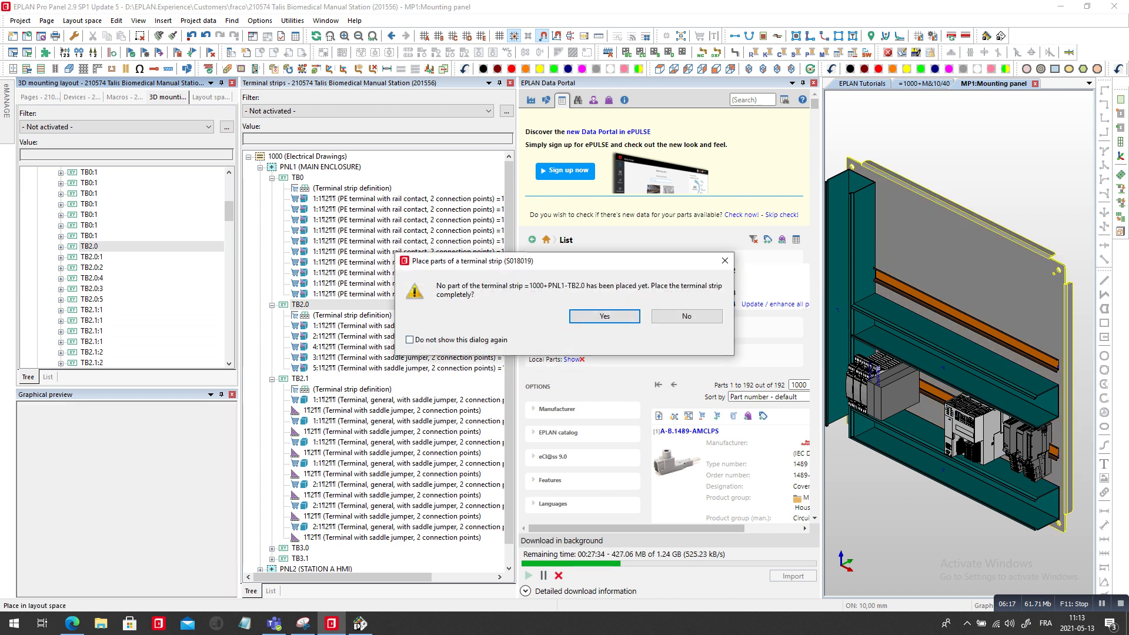
key(Return)
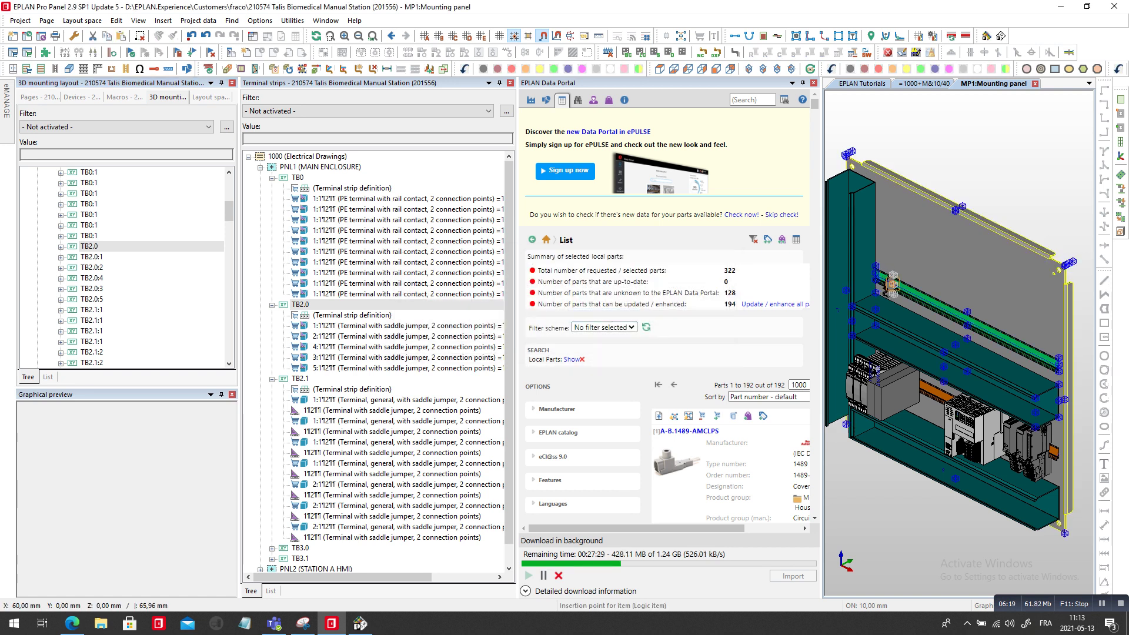
click(894, 285)
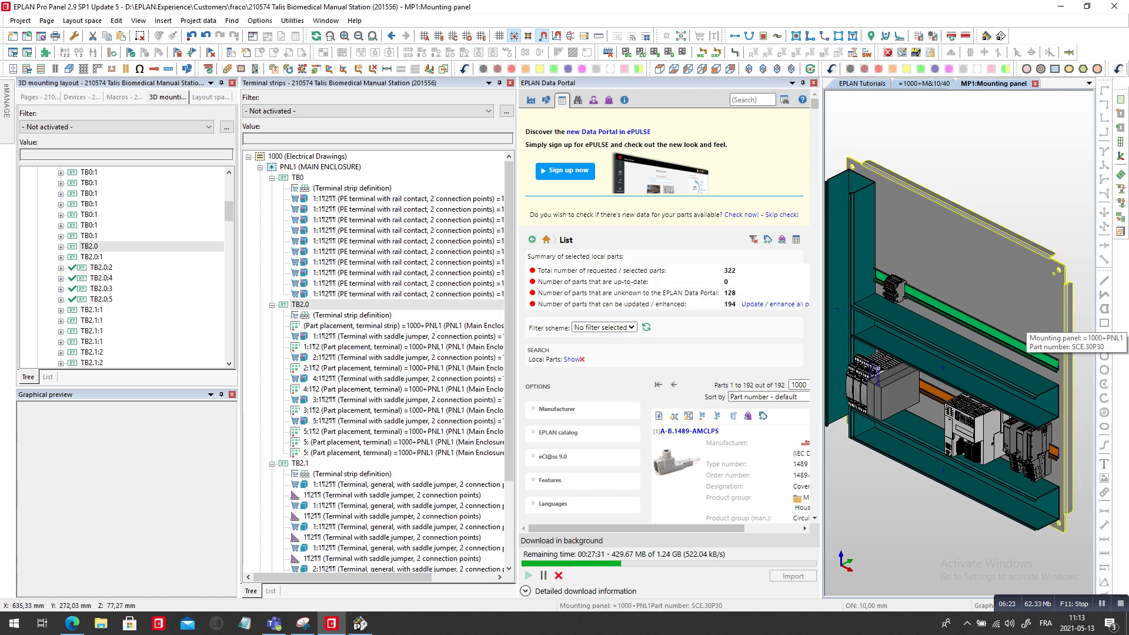
scroll(876, 297, up, 5)
scroll(875, 297, up, 3)
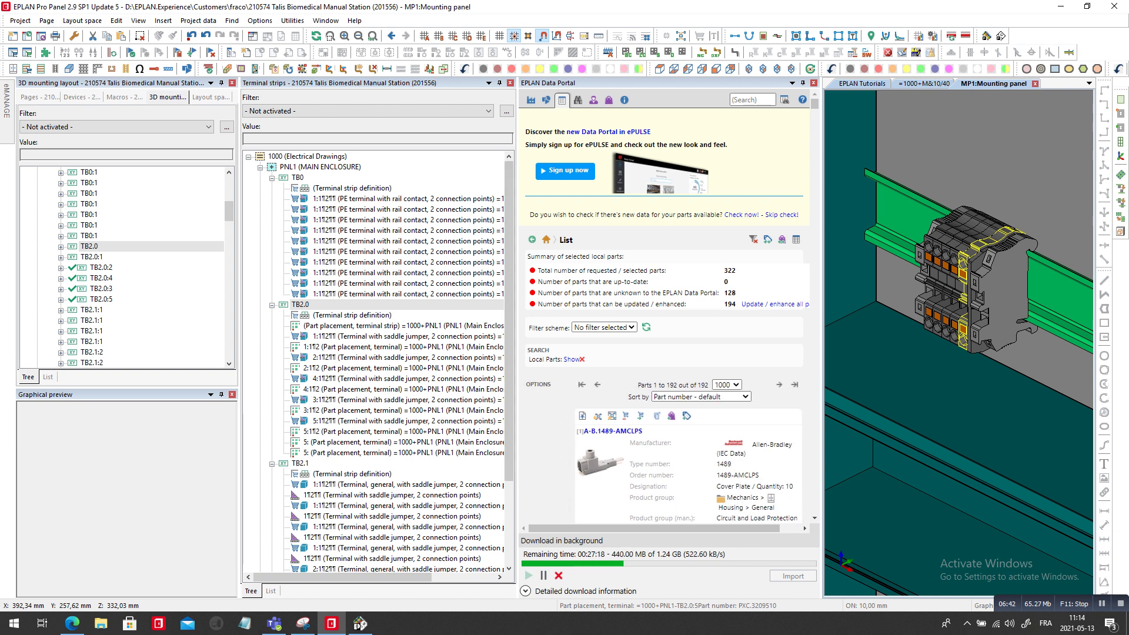
- Export the PXC wires, PXC Cable List and PXC Device Tags marking texts to a new PROJECT complete marking project
scroll(127, 267, up, 5)
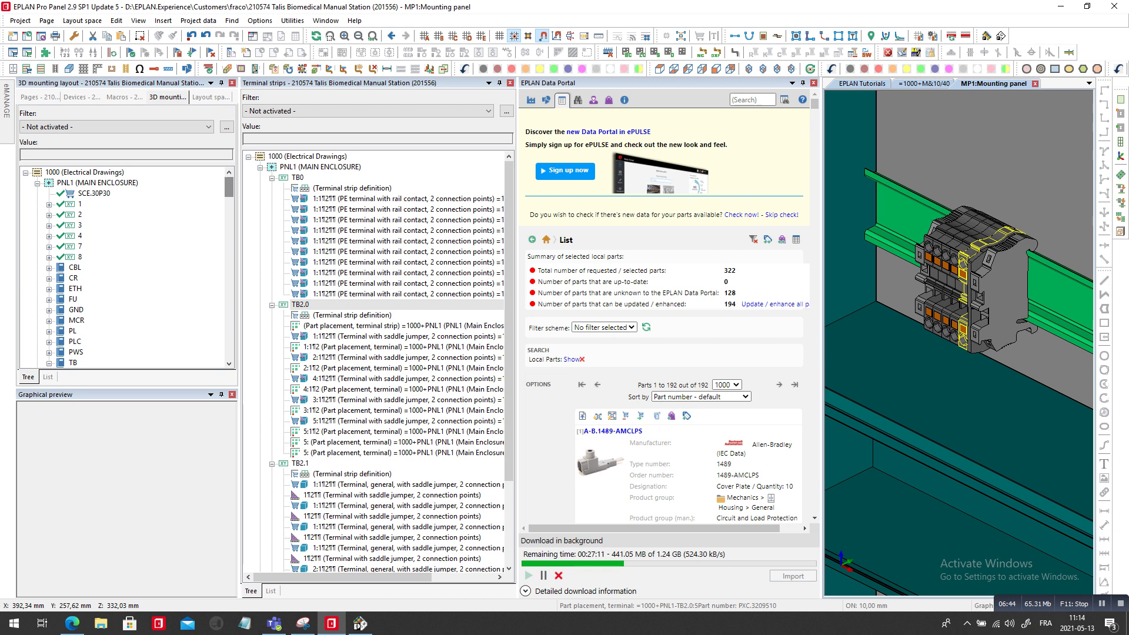
scroll(126, 268, up, 1)
click(1000, 37)
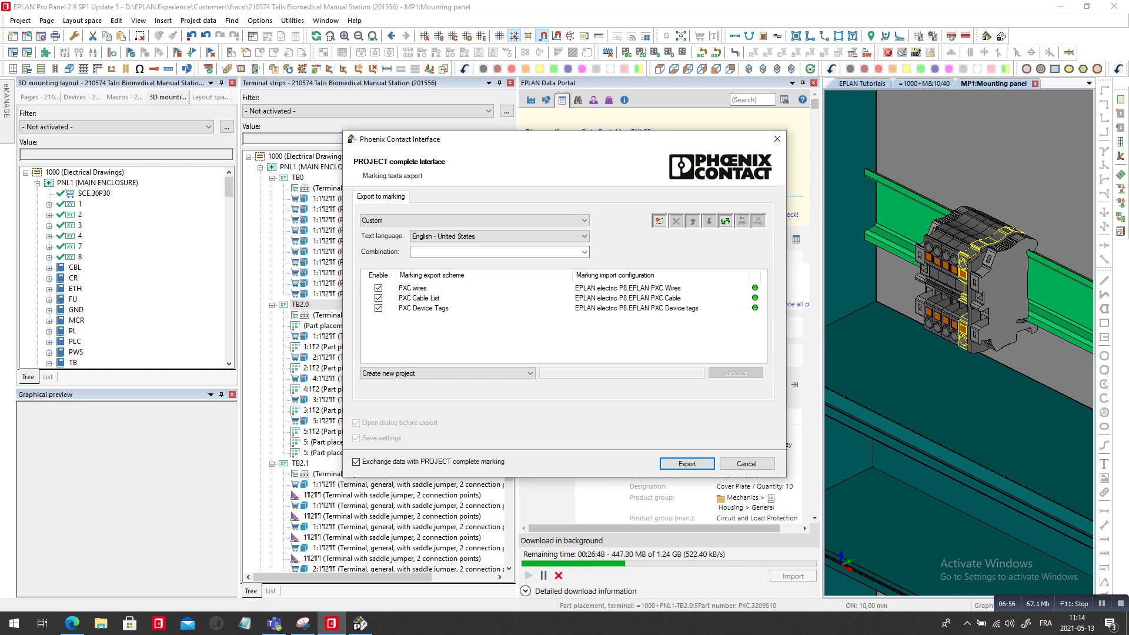
click(686, 464)
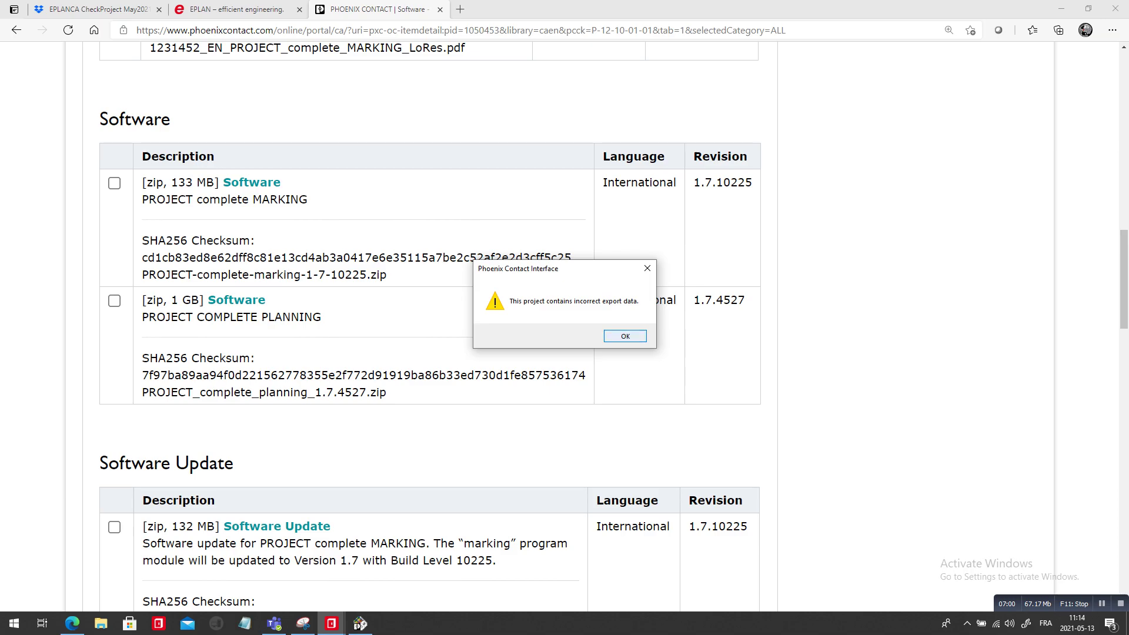
click(625, 336)
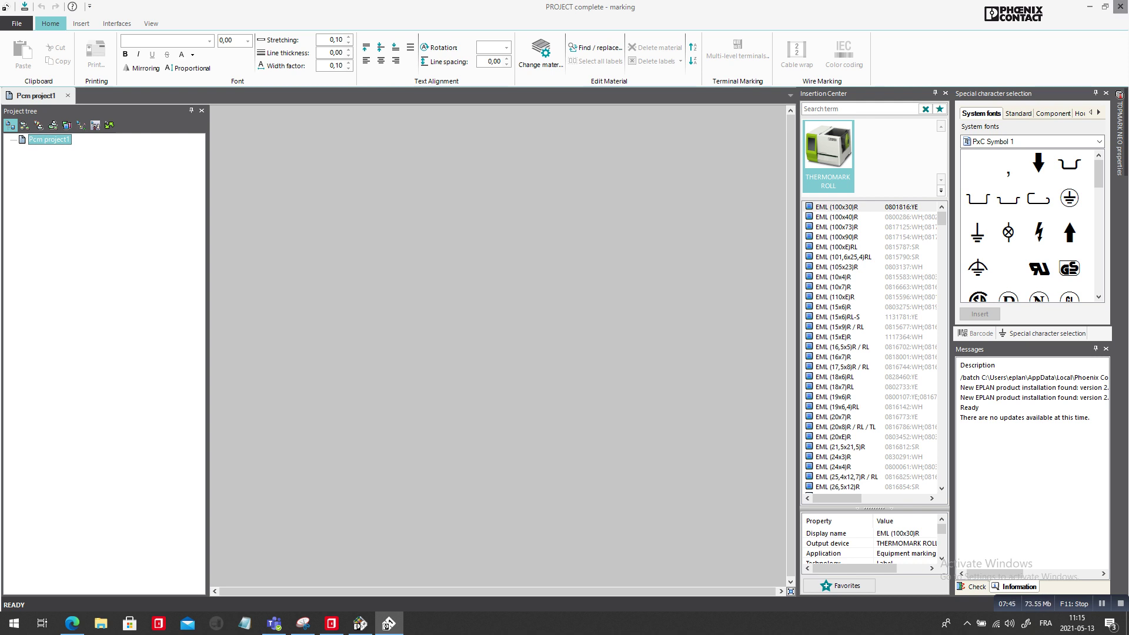
- Minimize PROJECT complete marking and switch to the EPLAN Canada website in the web browser
click(1089, 7)
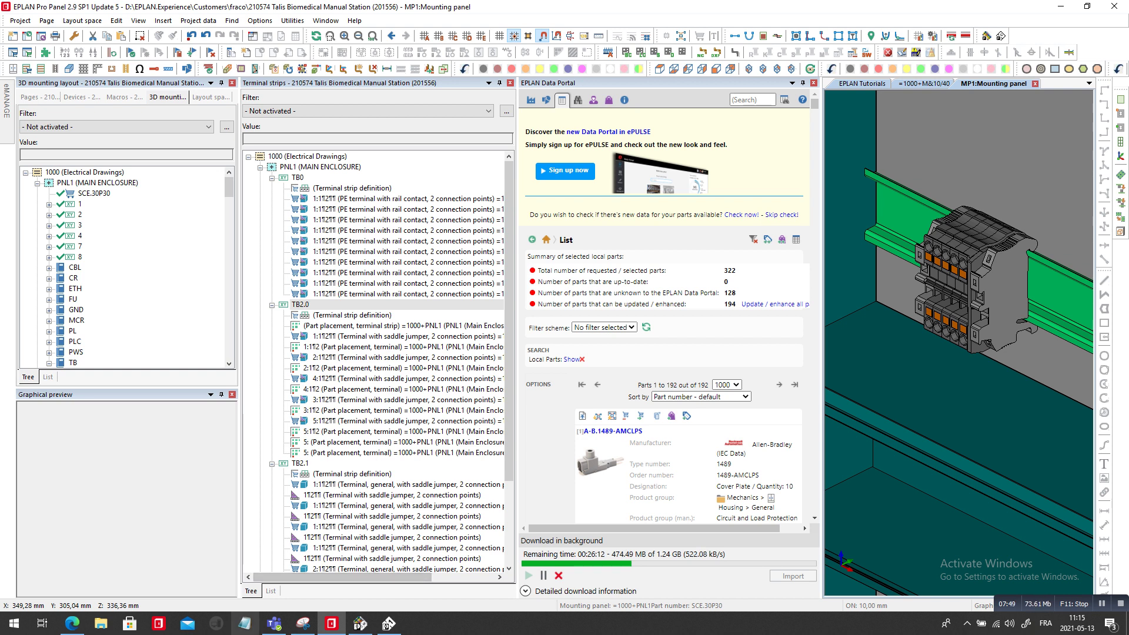
click(72, 623)
click(236, 8)
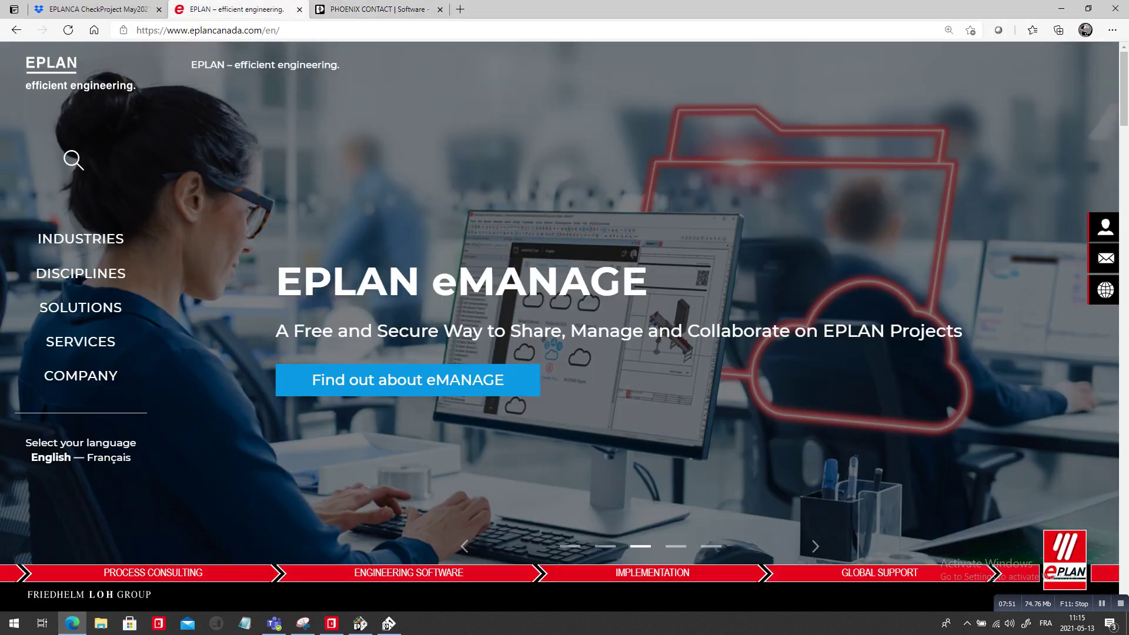